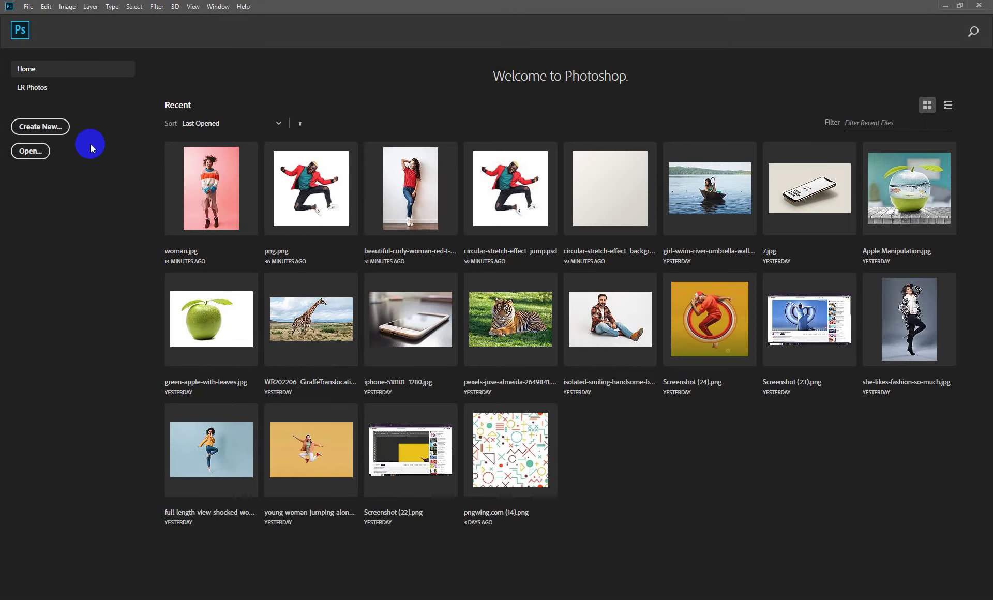
Create a 1920 x 1080 px document at 72 ppi and crop its canvas to about 18.08 in wide.
left_click(44, 128)
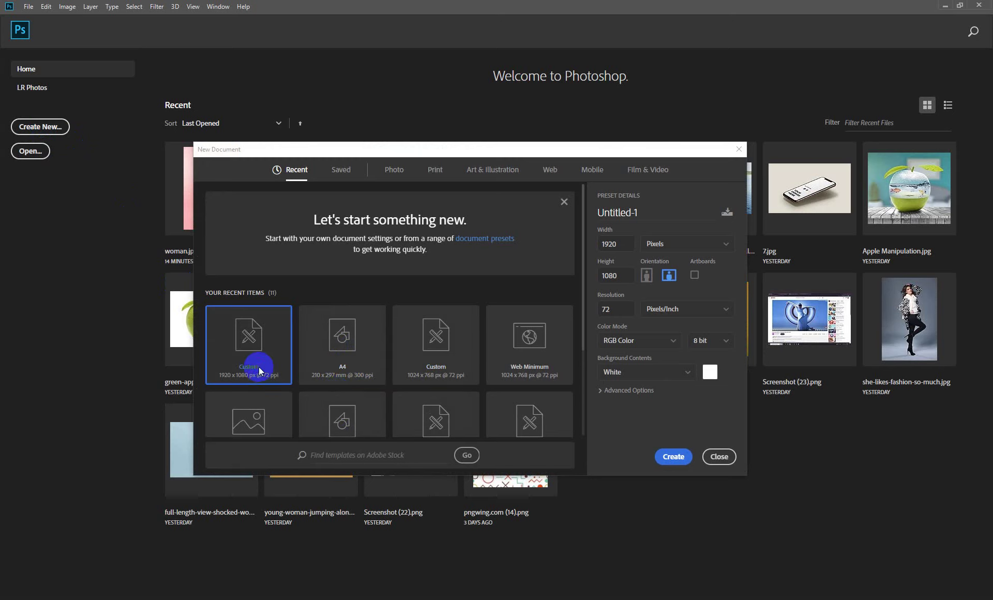
key("Escape")
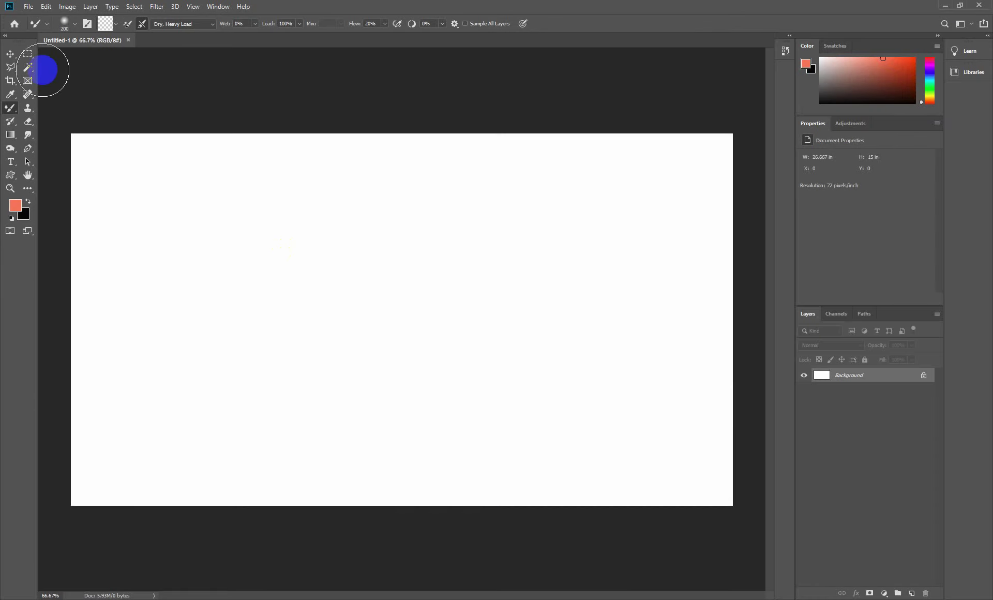
left_click(9, 82)
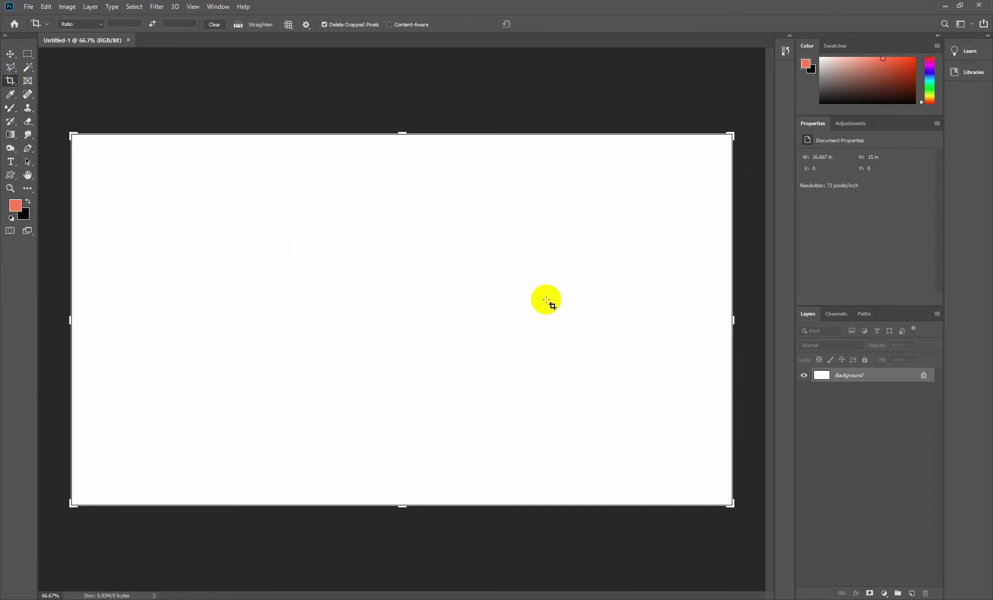
left_click_drag(72, 320, 179, 322)
key("Return")
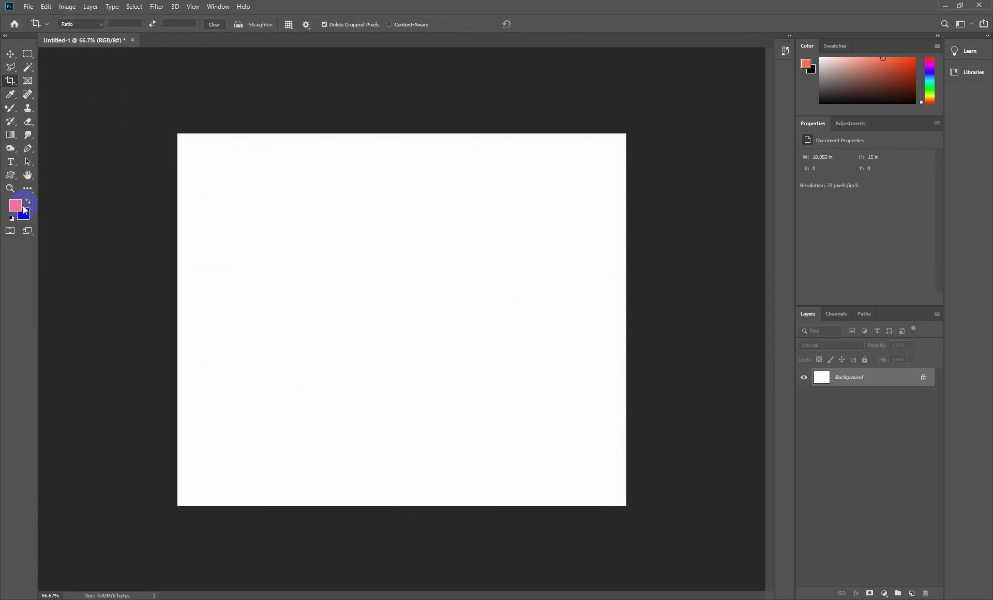
Fill a new layer with a vertical linear gradient running from cyan at the canvas top to pink at the bottom.
left_click(17, 208)
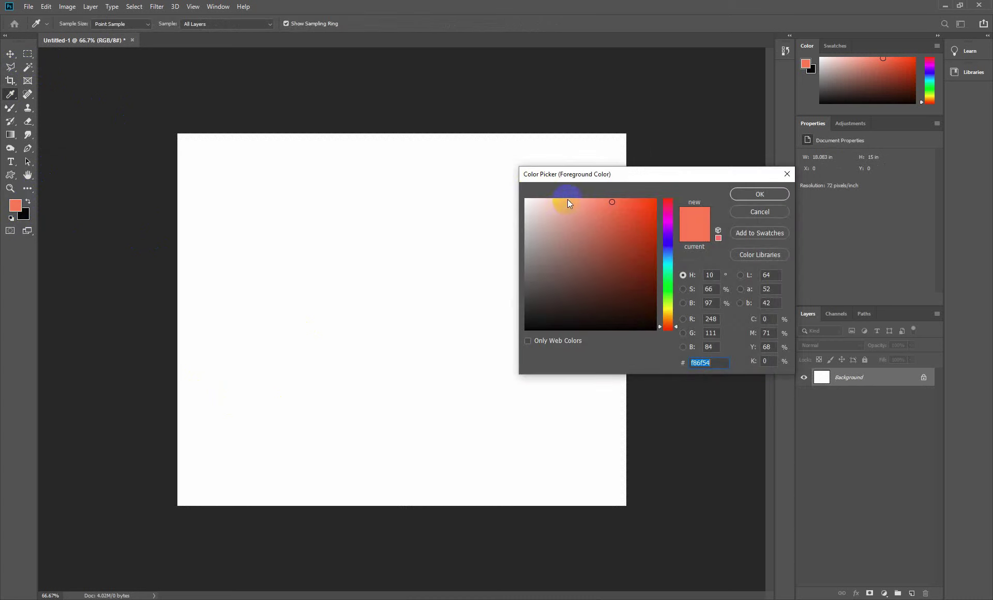
left_click(756, 213)
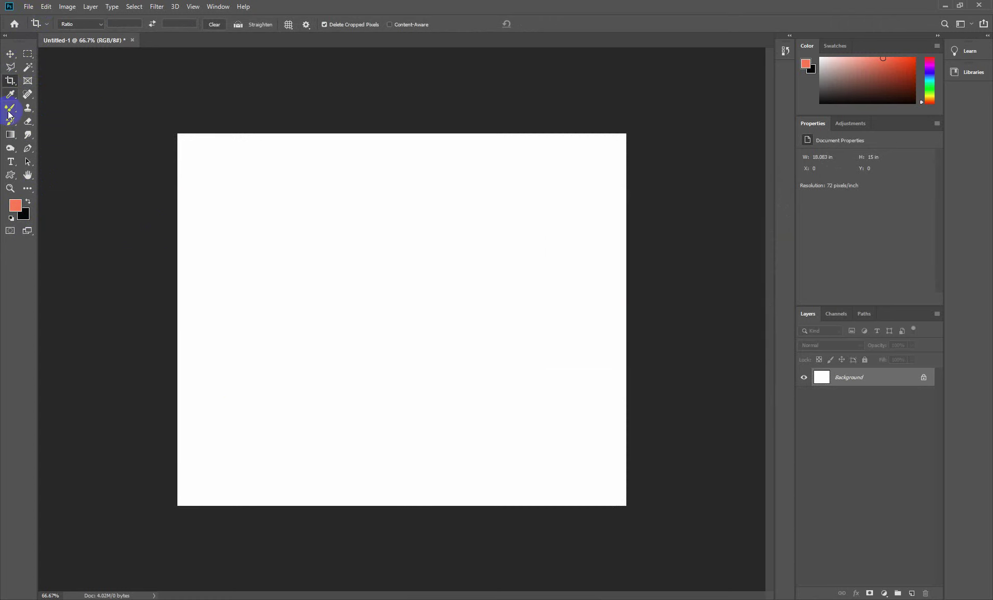
left_click(11, 134)
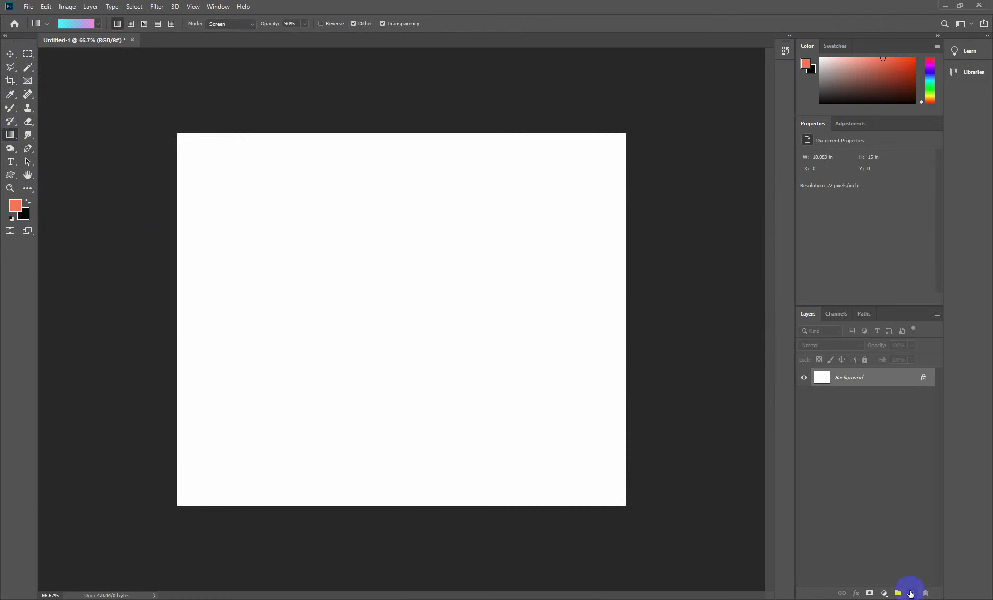
left_click(911, 594)
left_click_drag(398, 135, 397, 500)
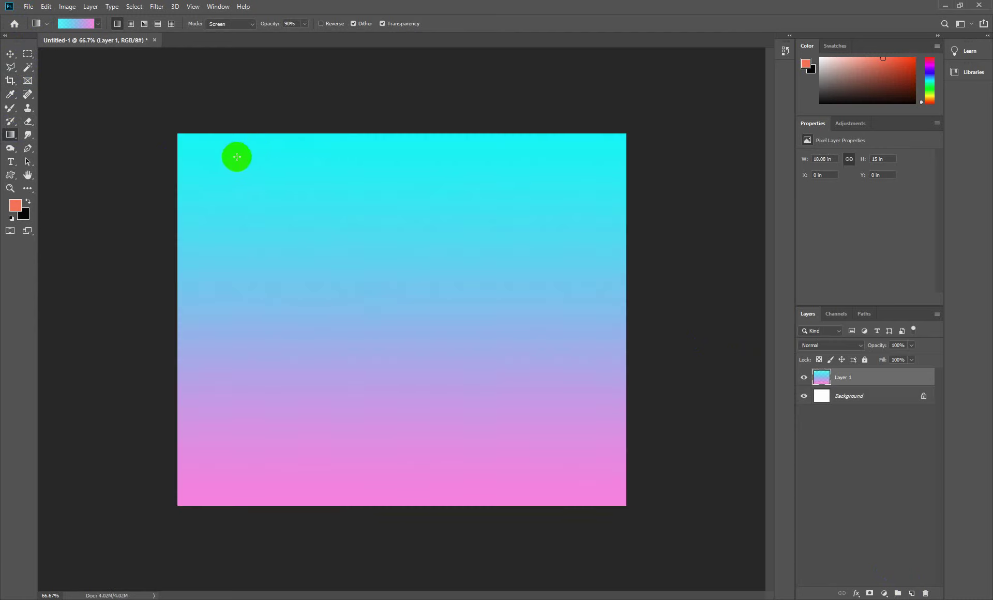
Open png.png from the D: drive folder Pro Images > Adobe Photoshop > Stratch Photo.
left_click(32, 7)
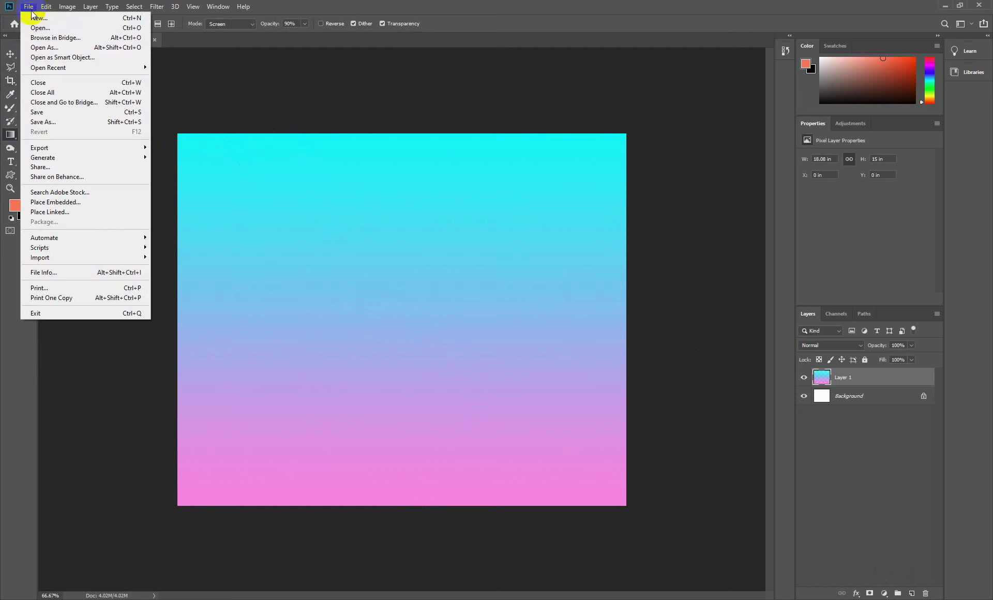
left_click(52, 33)
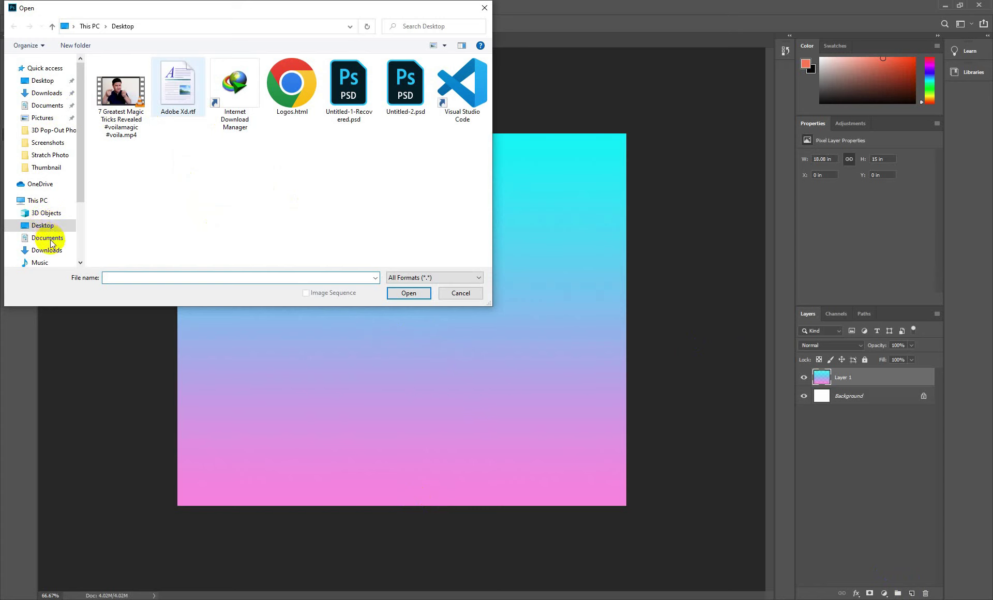
left_click(43, 203)
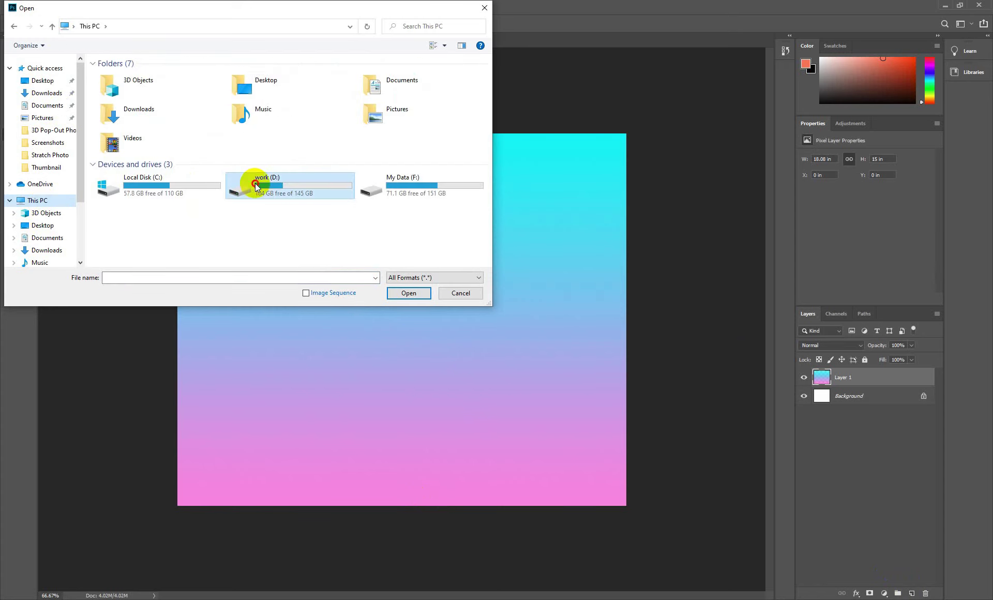
double_click(260, 183)
double_click(392, 84)
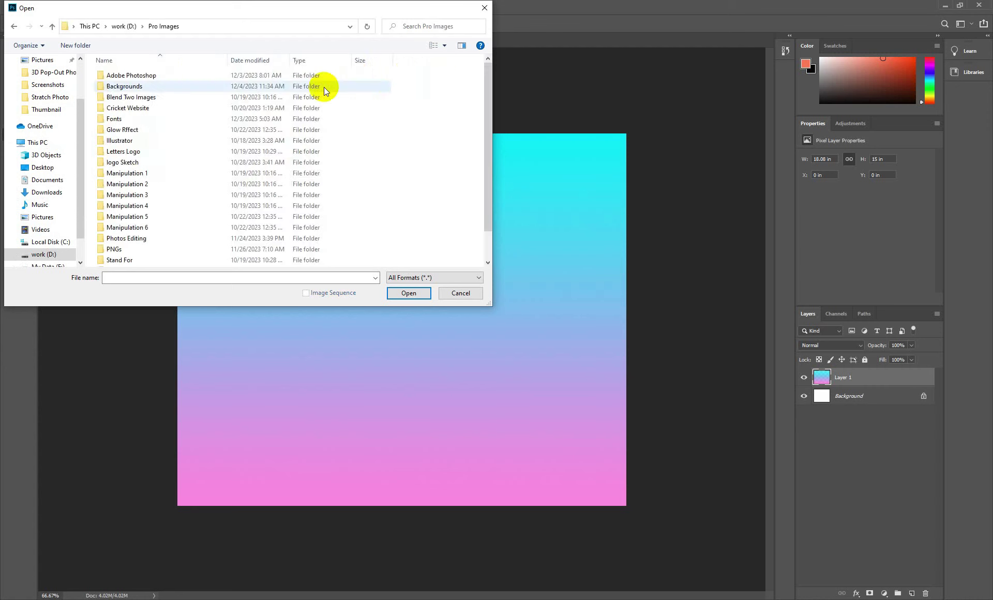
double_click(160, 78)
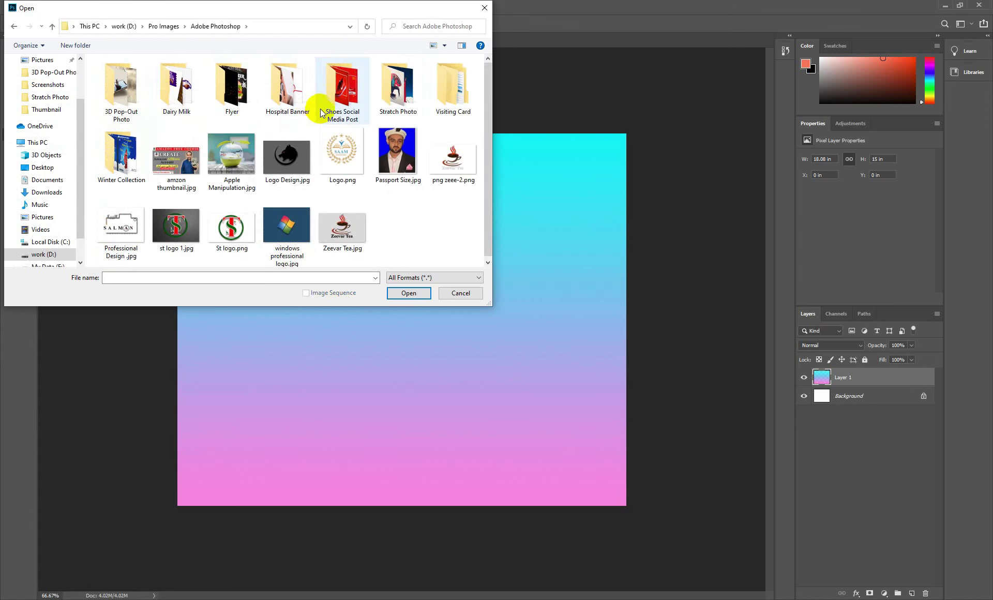
left_click(393, 89)
double_click(393, 89)
double_click(396, 163)
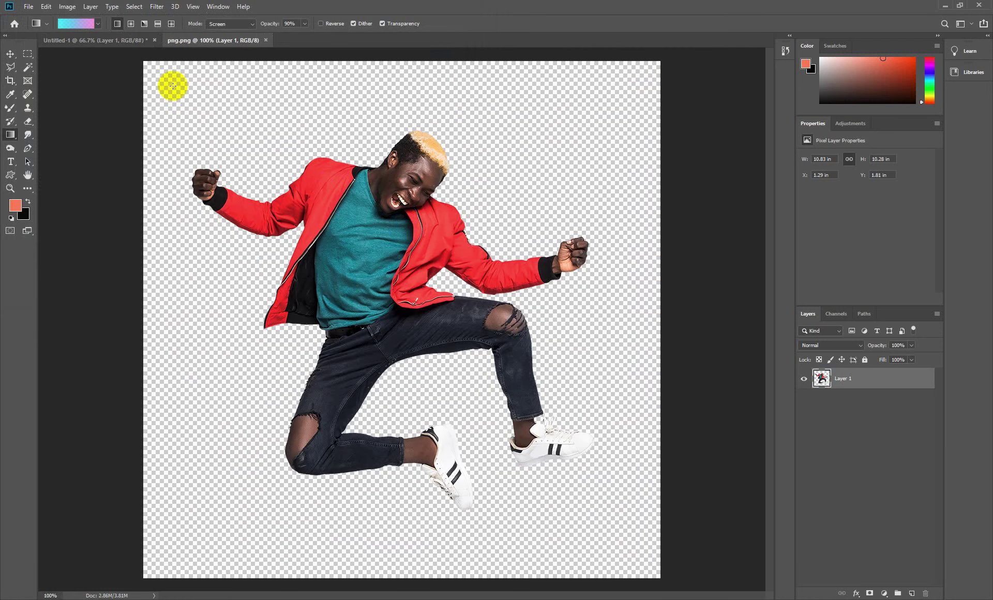
Bring the jumping man into the gradient document, scale him to about 102.5% and centre him on the canvas.
left_click(10, 54)
left_click_drag(340, 219, 403, 312)
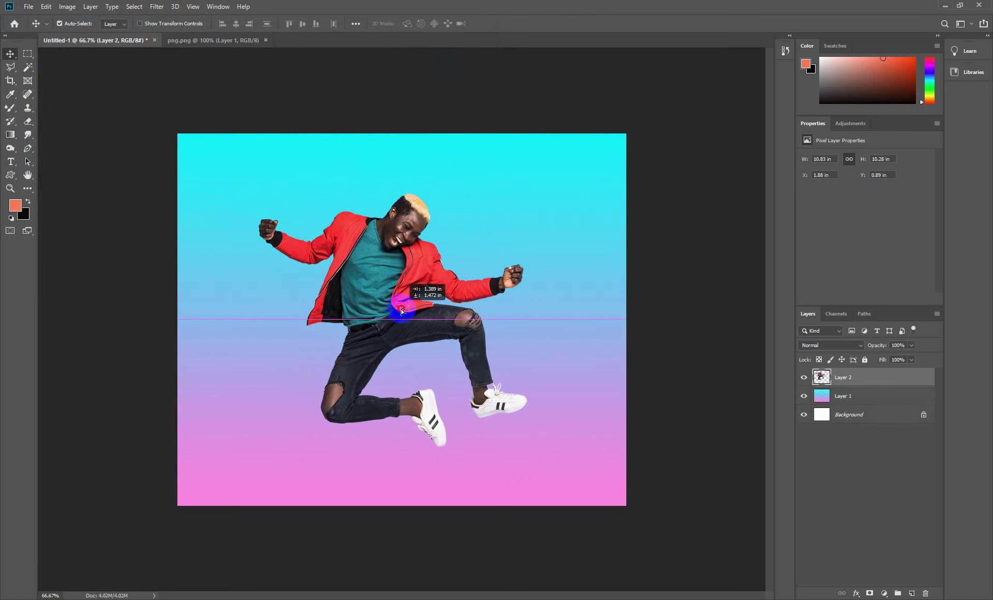
key("ctrl+t")
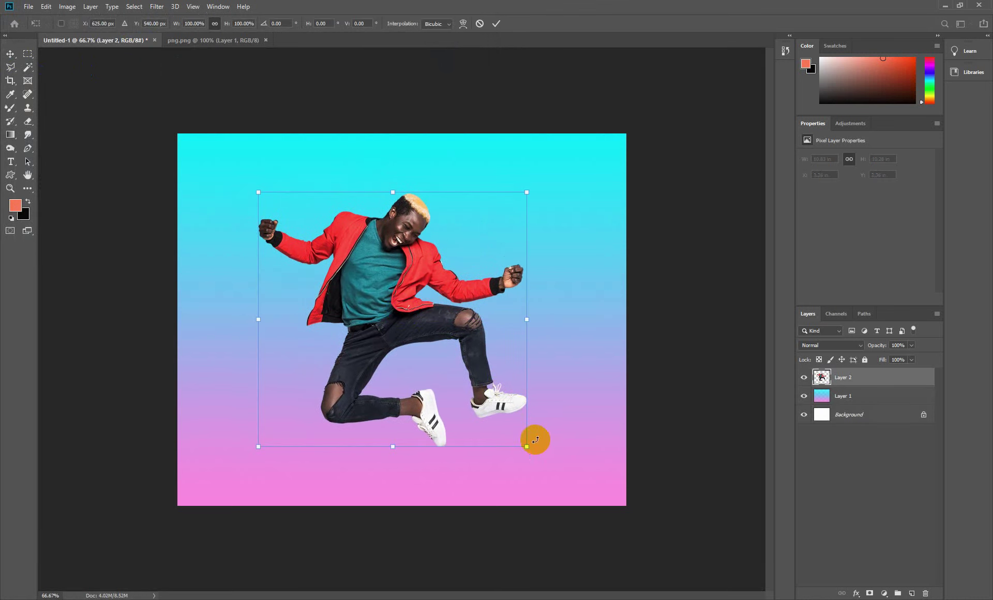
mouse_move(527, 448)
left_mouse_down()
mouse_move(545, 468)
mouse_move(530, 450)
left_mouse_up()
left_click_drag(410, 326, 418, 326)
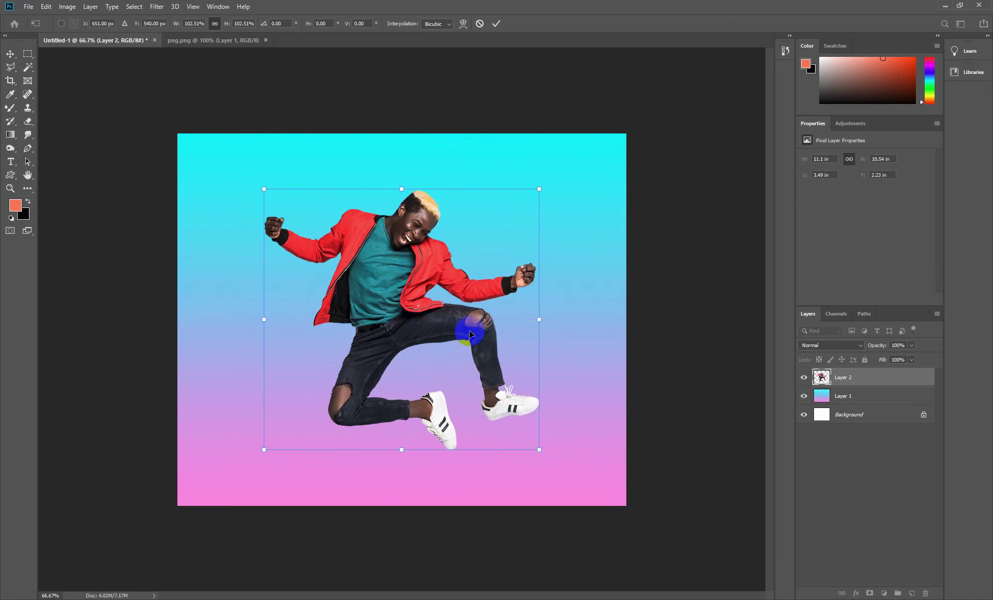
key("Return")
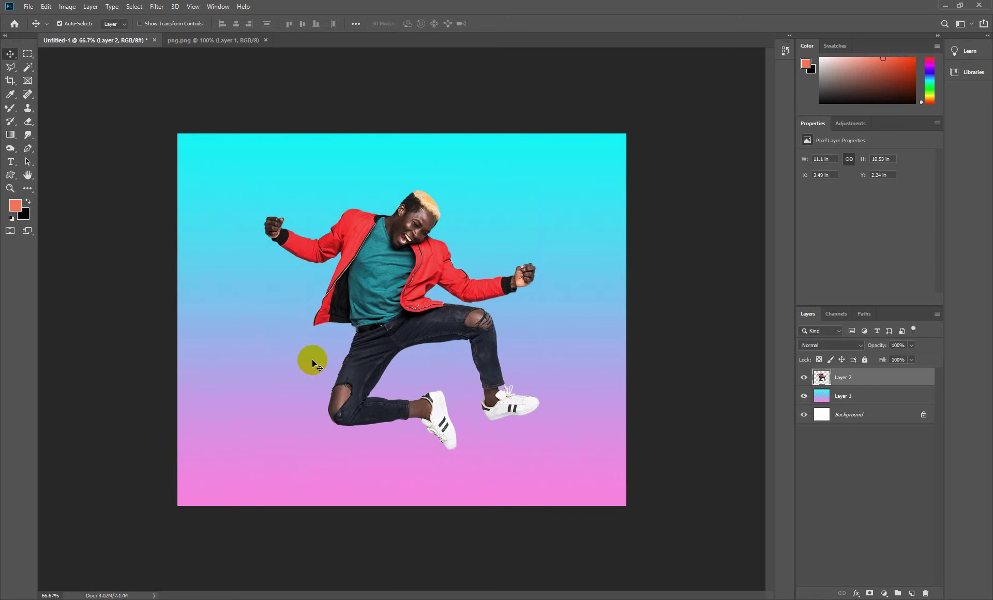
key("ctrl+o")
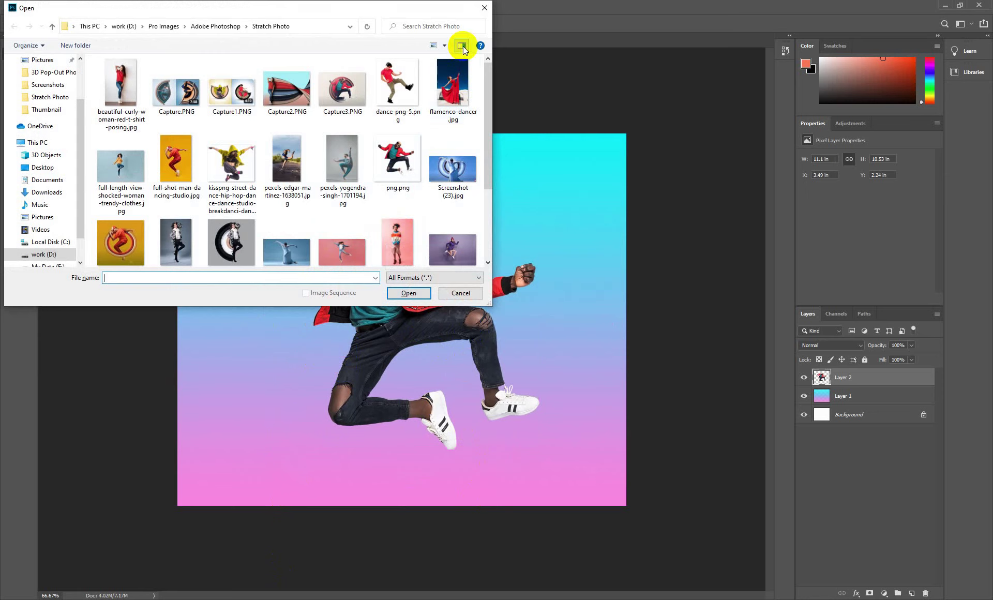
left_click(484, 9)
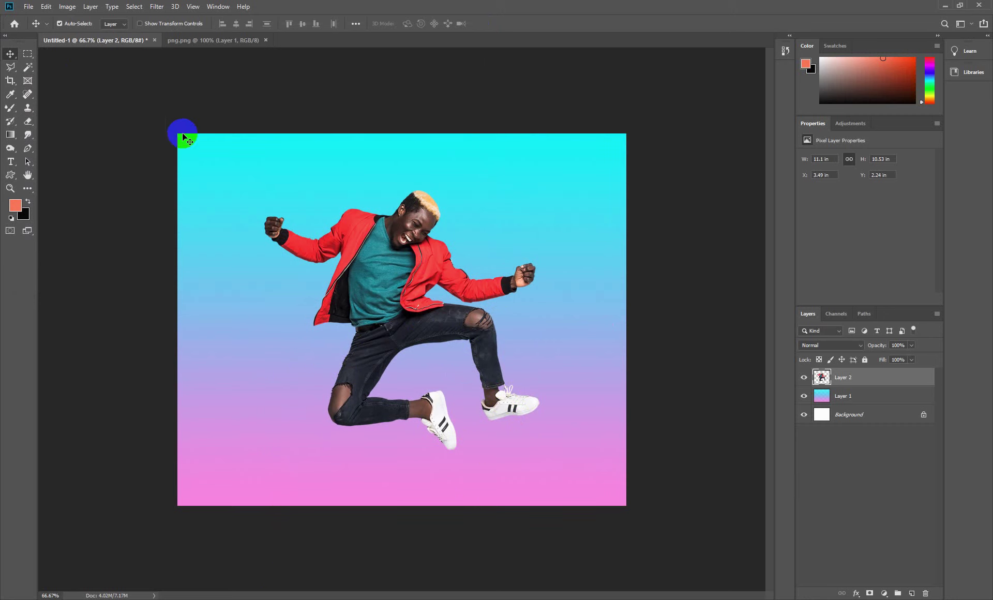
Select a thin horizontal strip across the man's jacket and shirt, about 5.25 in wide, and copy it to a new layer.
left_click(27, 54)
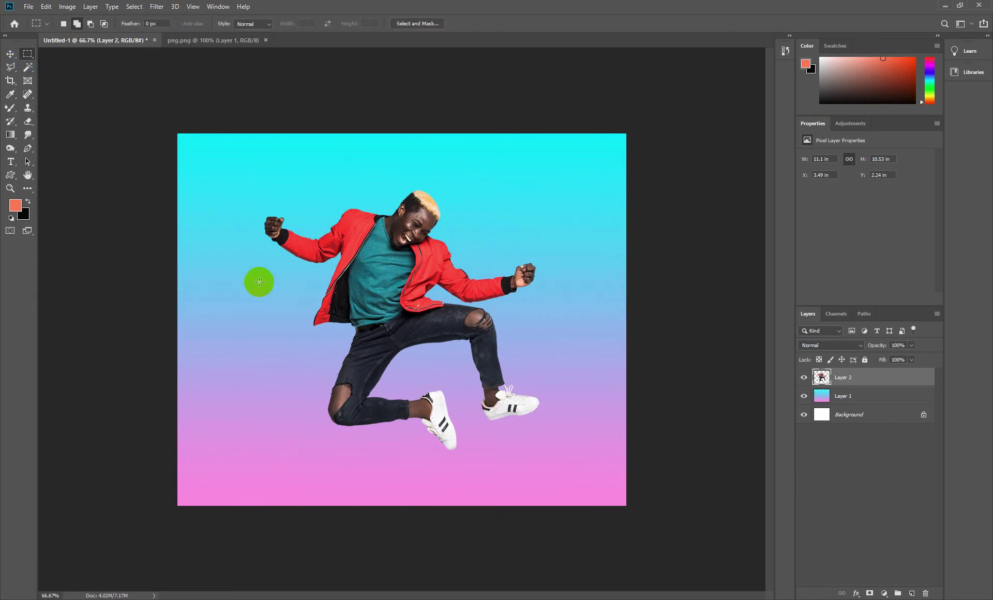
left_click_drag(337, 275, 465, 276)
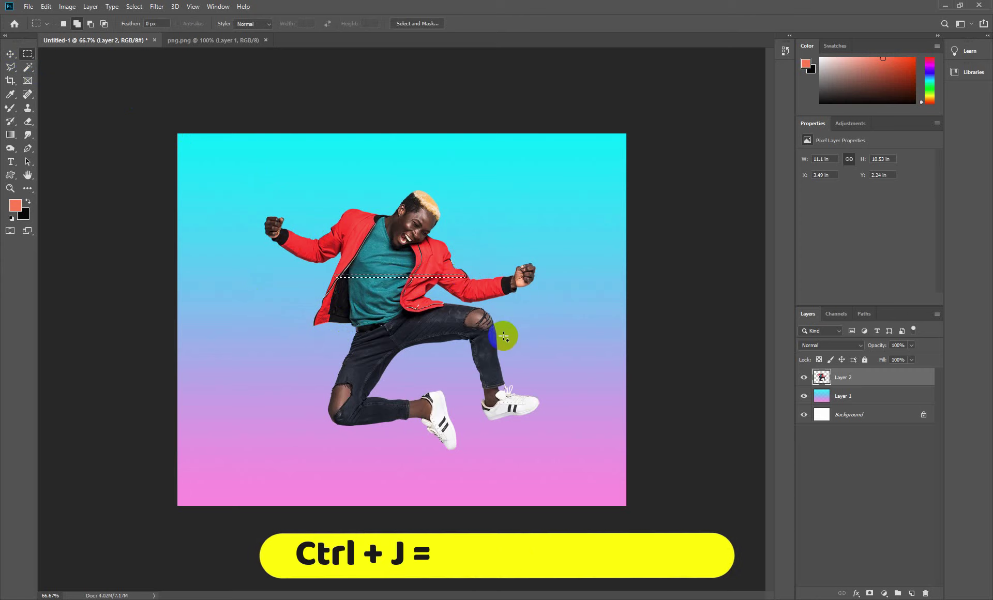
key("ctrl+j")
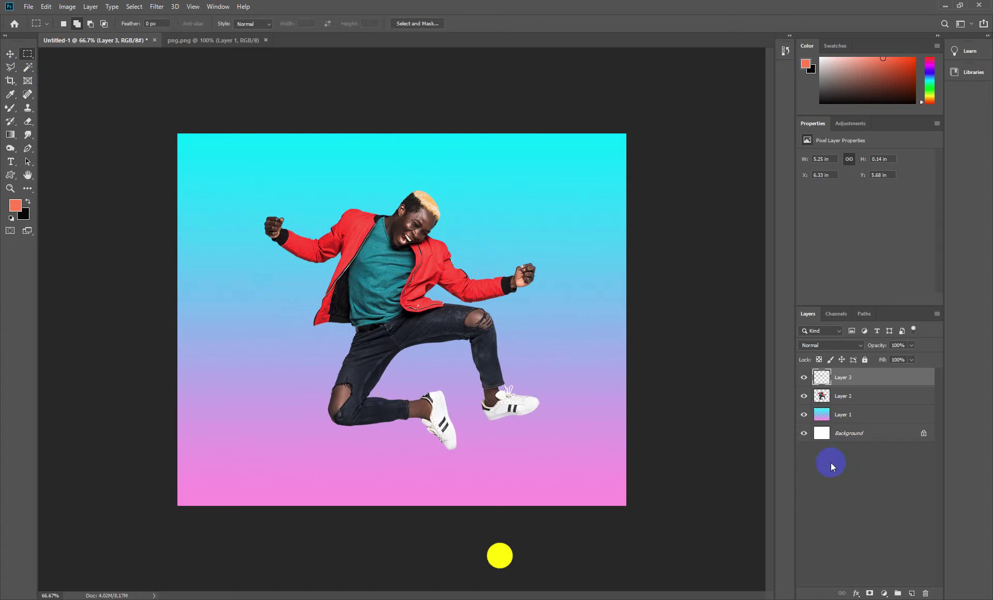
Rotate the torso strip 90° and stretch it across the full canvas width, placed behind the man.
key("ctrl+t")
left_click_drag(410, 222, 504, 279)
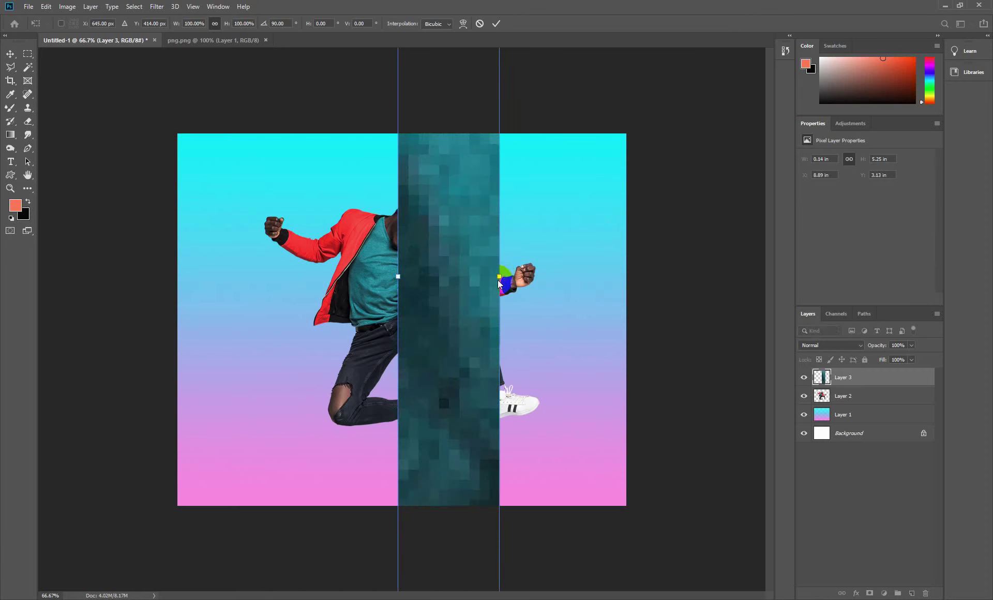
key("ctrl+z")
left_click_drag(406, 277, 630, 280)
left_click_drag(396, 276, 178, 275)
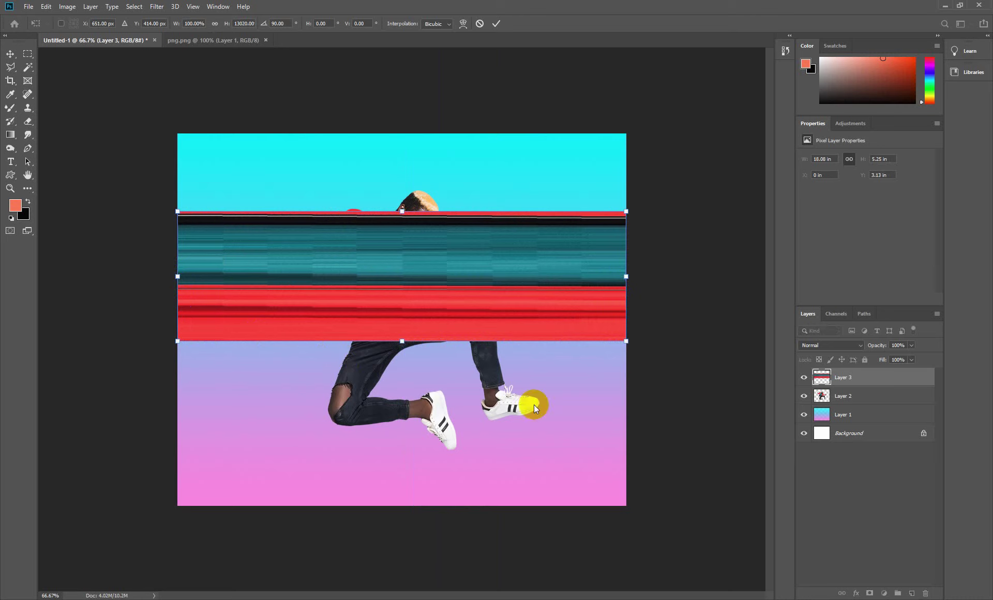
key("Return")
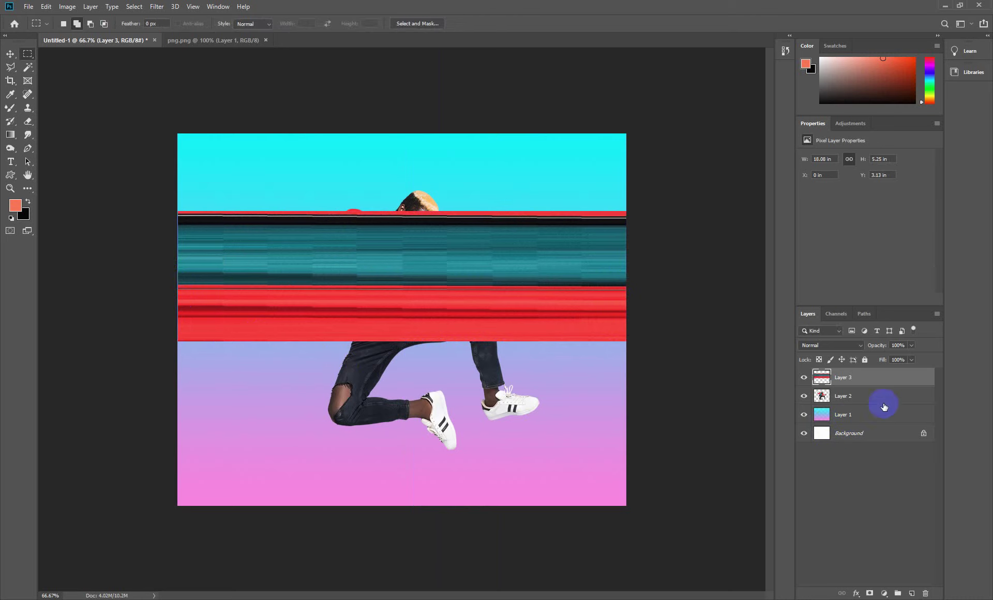
left_click_drag(861, 399, 860, 379)
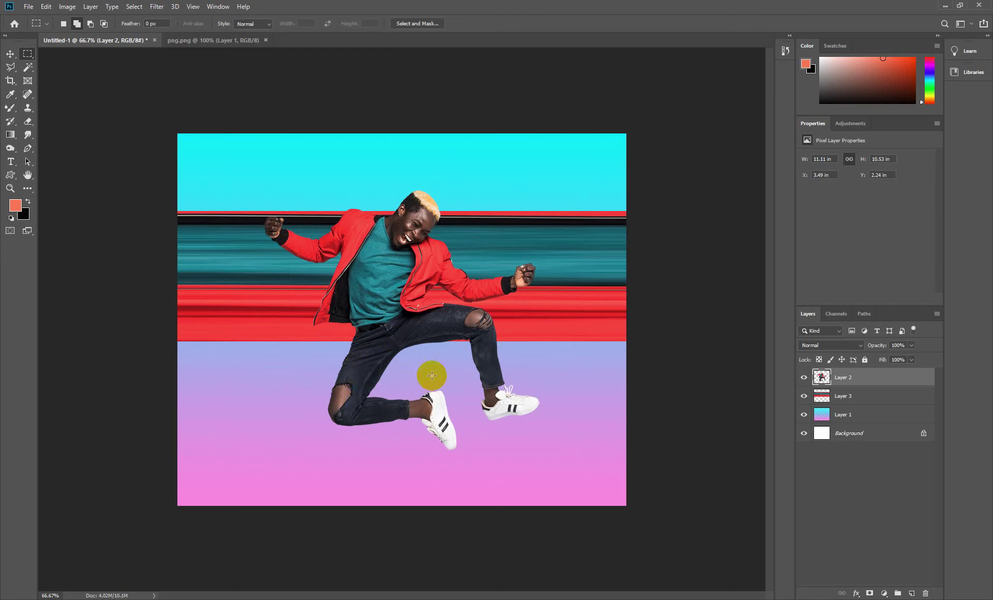
Copy a thin vertical strip about 3.9 in tall from the man's front leg and stretch it across the full canvas width behind him.
left_click_drag(488, 324, 489, 416)
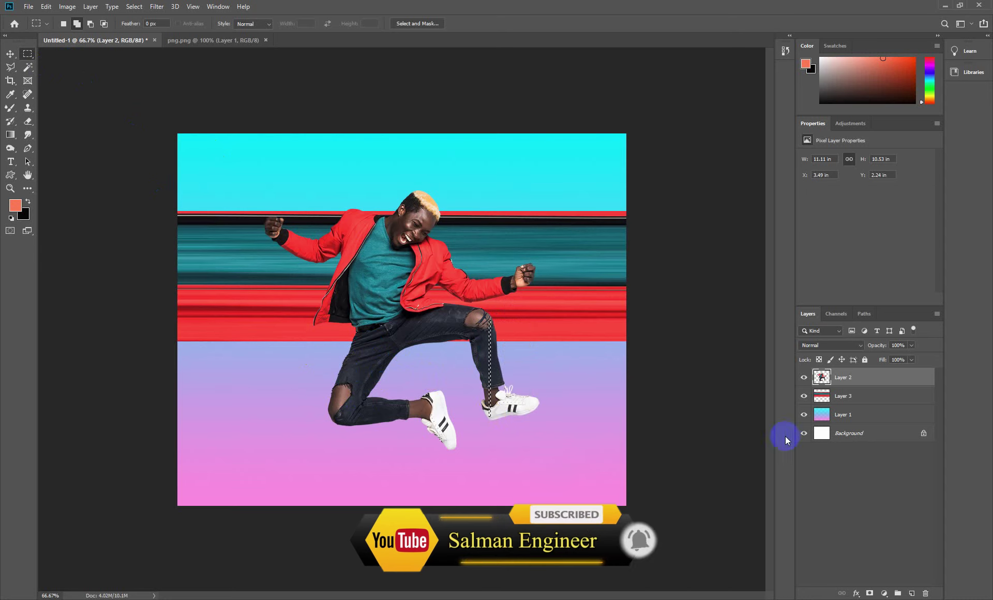
key("ctrl+j")
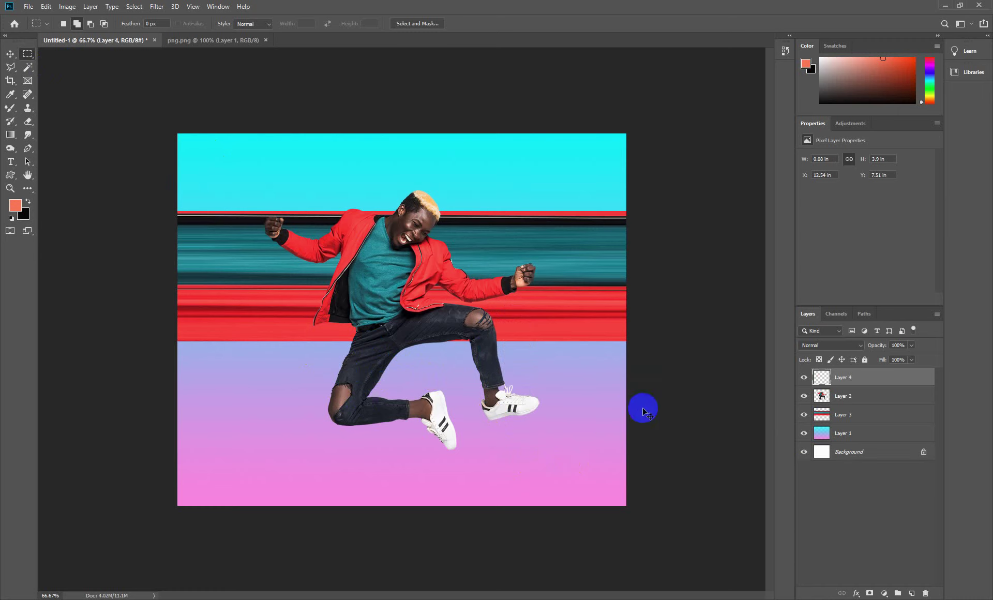
key("ctrl+t")
left_click_drag(492, 368, 626, 371)
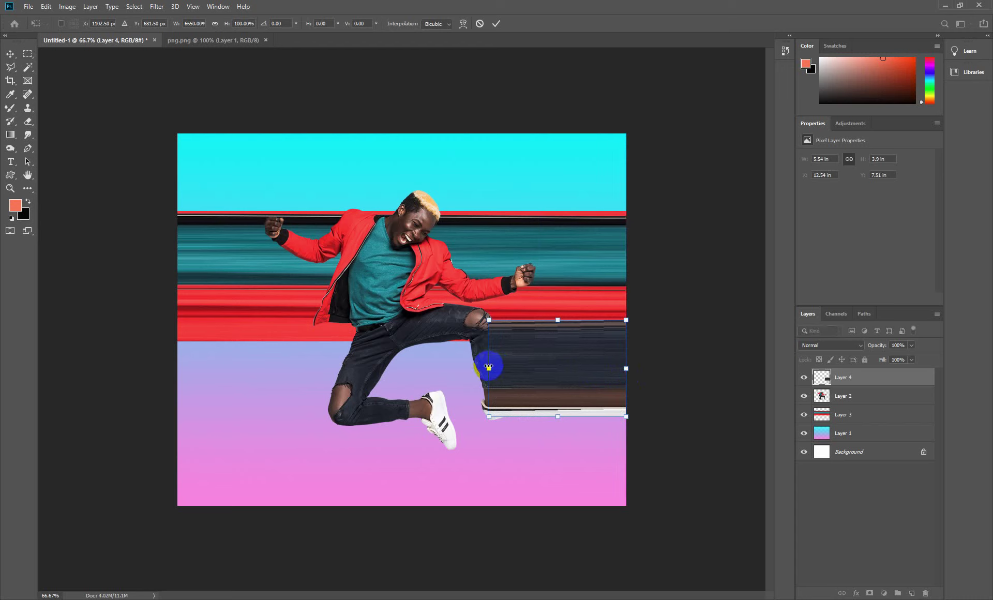
left_click_drag(489, 367, 177, 381)
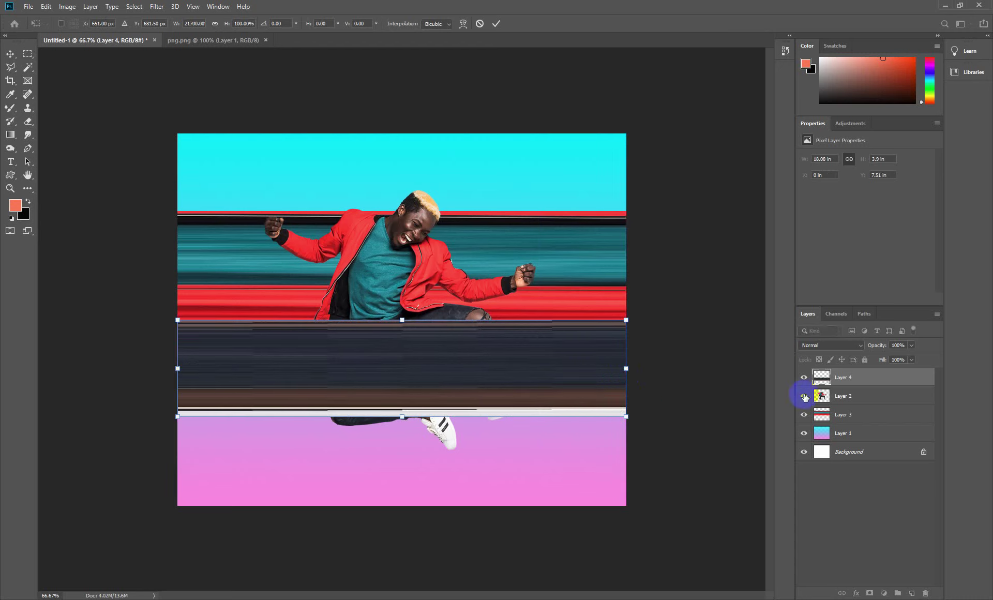
left_click_drag(840, 406, 841, 379)
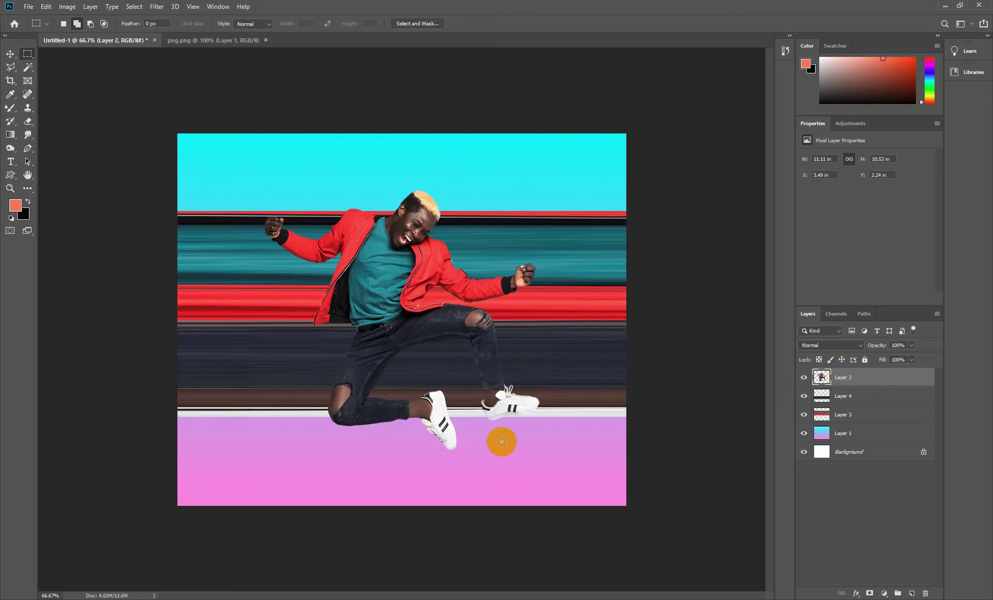
Merge the stretched leg strip layer into the stretched torso strip layer.
left_click(854, 403)
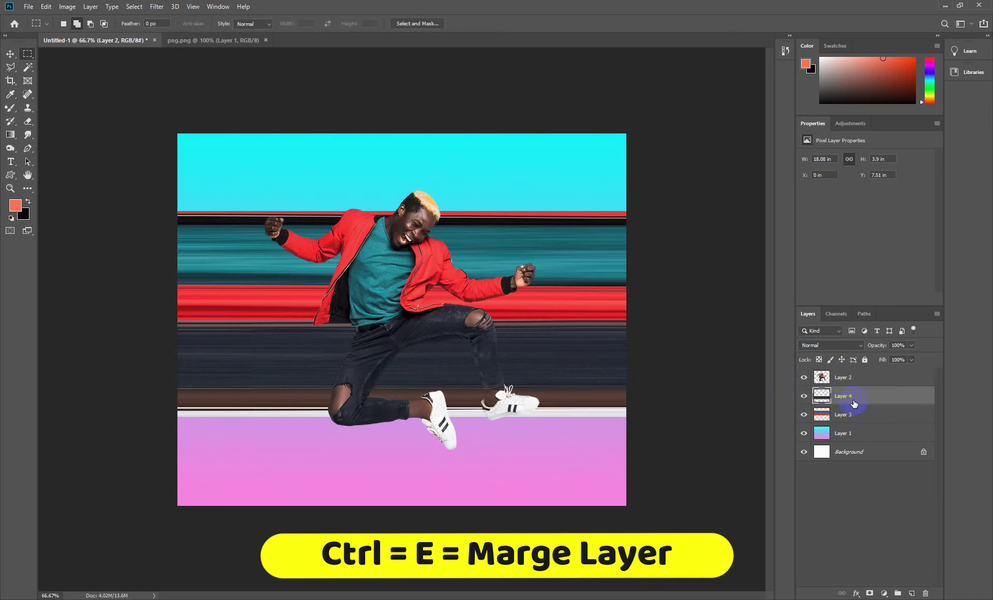
key("ctrl+e")
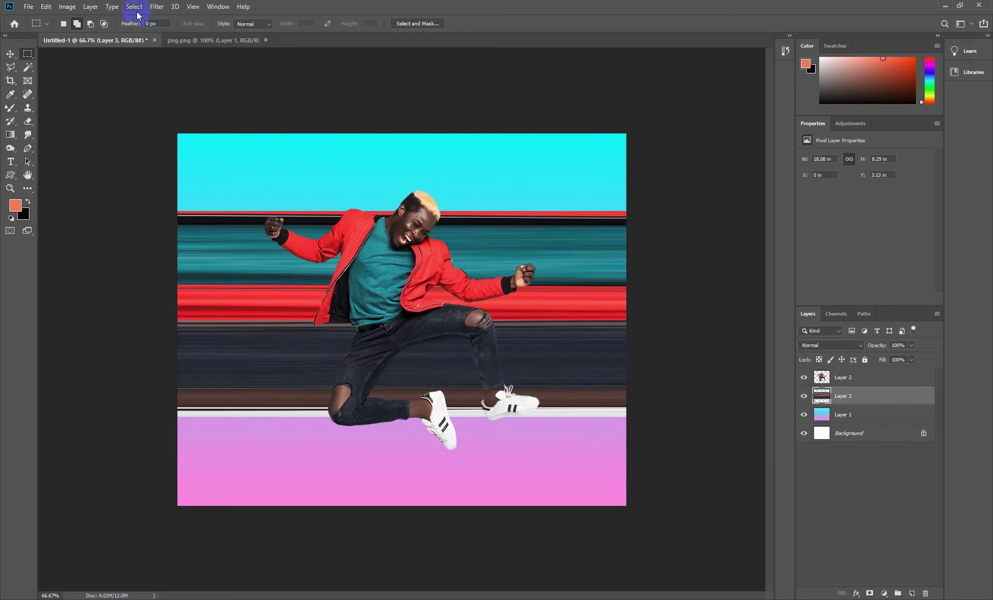
Apply the Polar Coordinates filter to the merged stretched strip layer using Rectangular to Polar.
left_click(155, 7)
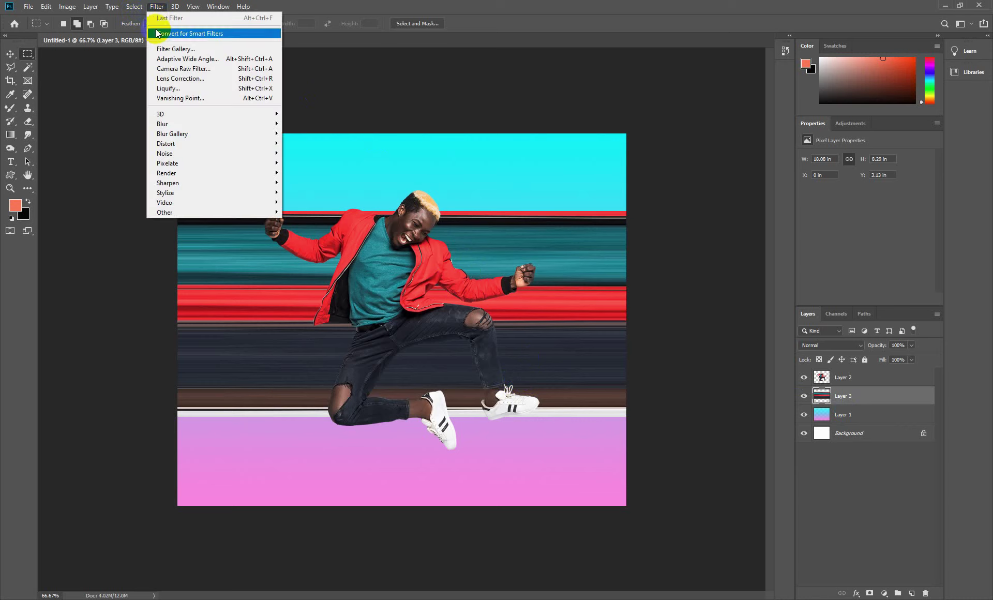
mouse_move(166, 145)
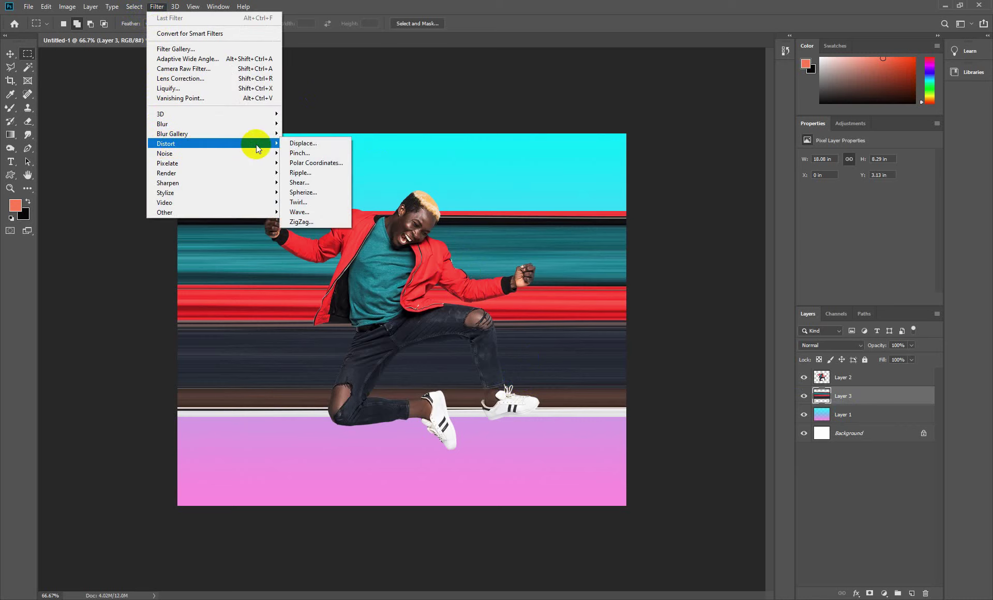
left_click(309, 164)
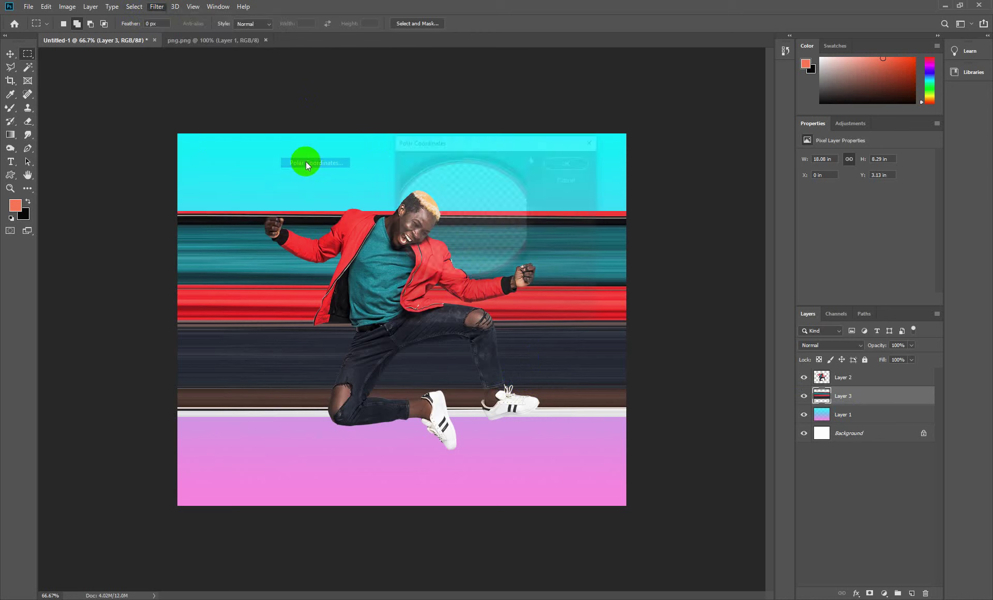
left_click(402, 290)
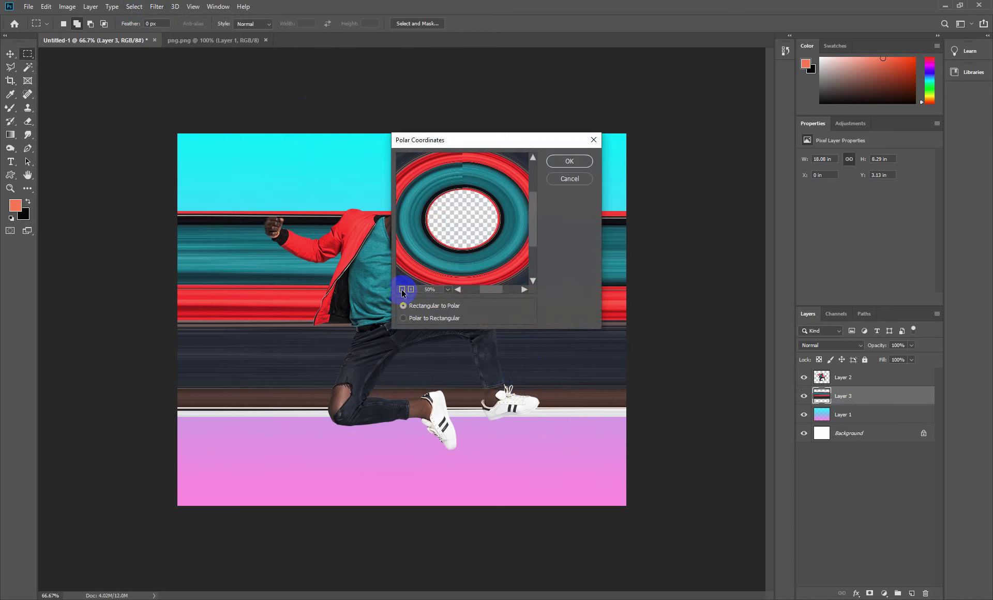
left_click(569, 161)
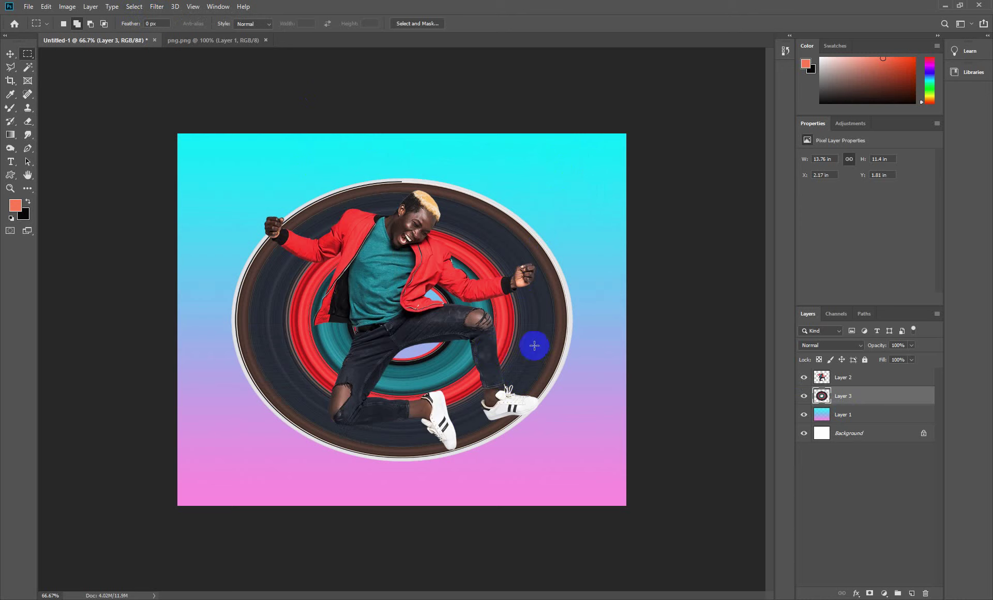
Free-transform the circular stretch disc behind the man to about 12.9 in wide and 10.93 in tall.
key("v")
key("ctrl+t")
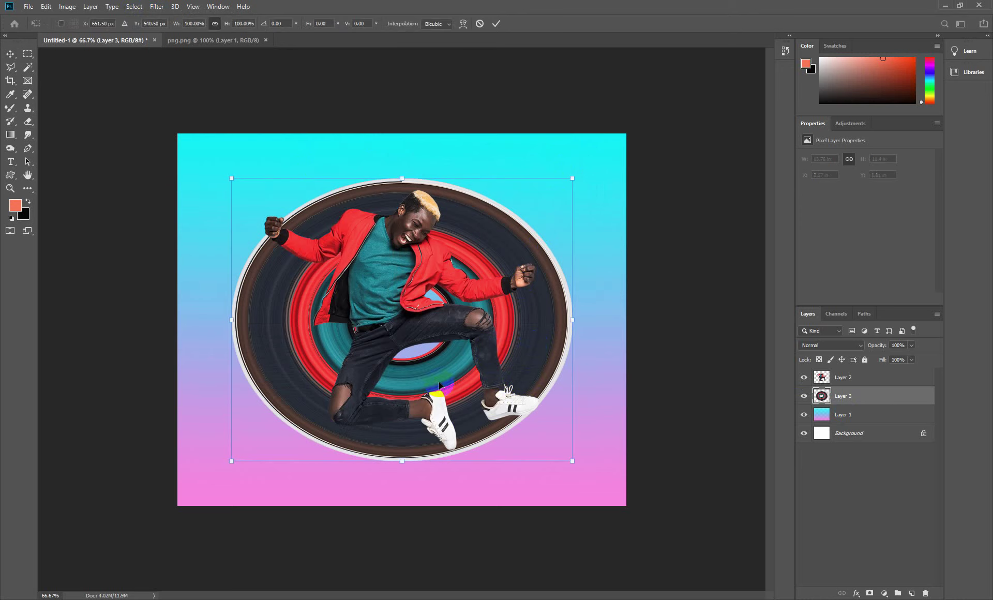
left_click_drag(571, 320, 548, 320)
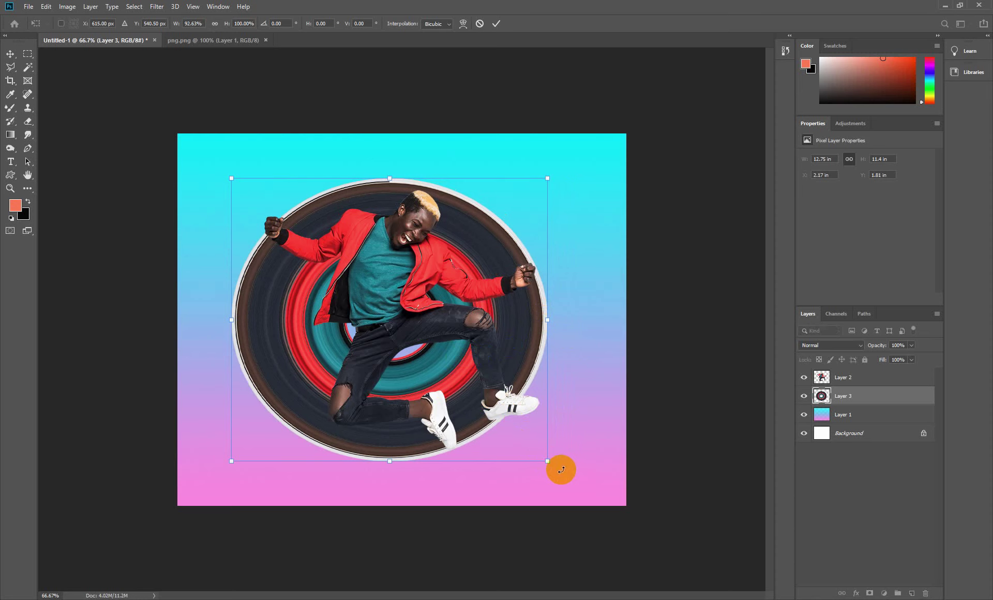
left_click_drag(547, 462, 523, 459)
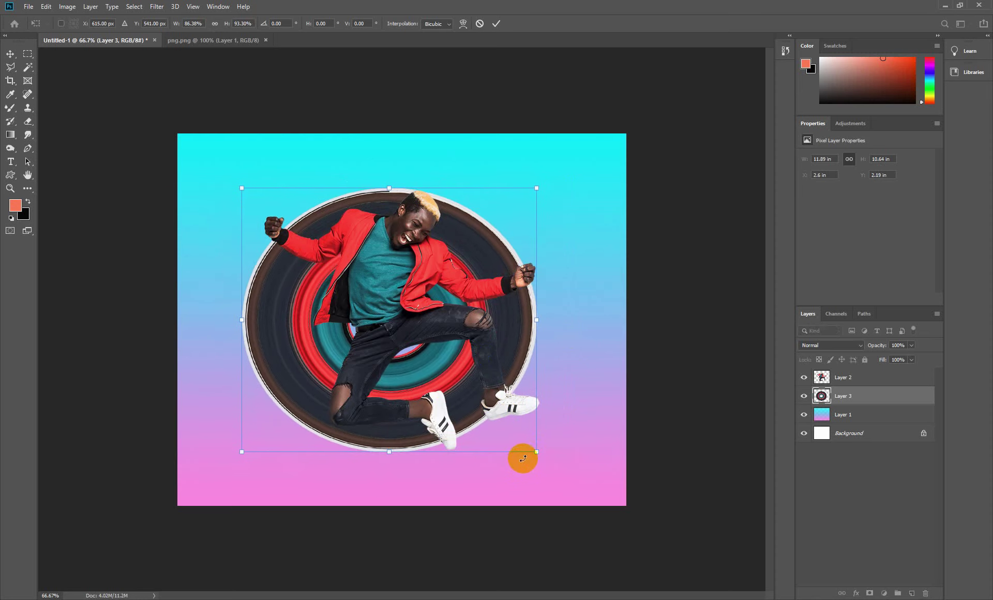
left_click_drag(430, 365, 466, 365)
left_click_drag(395, 454, 399, 461)
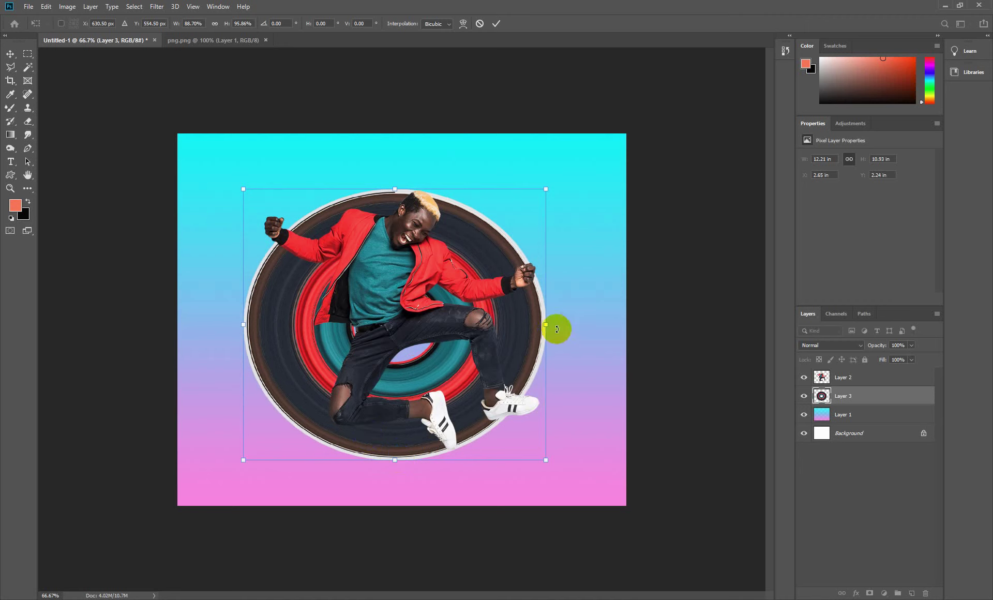
left_click_drag(549, 324, 557, 324)
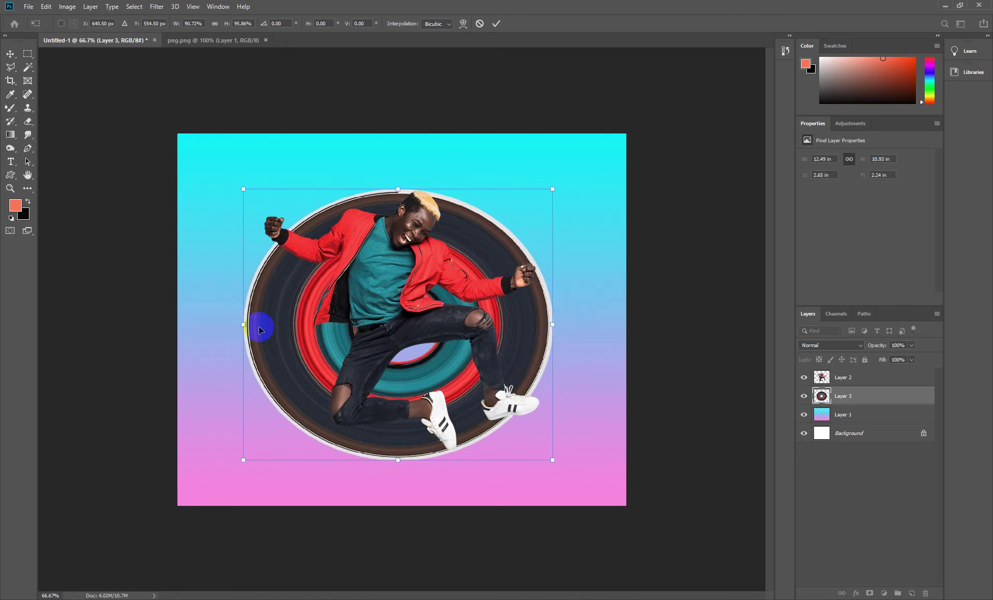
left_click_drag(238, 325, 228, 325)
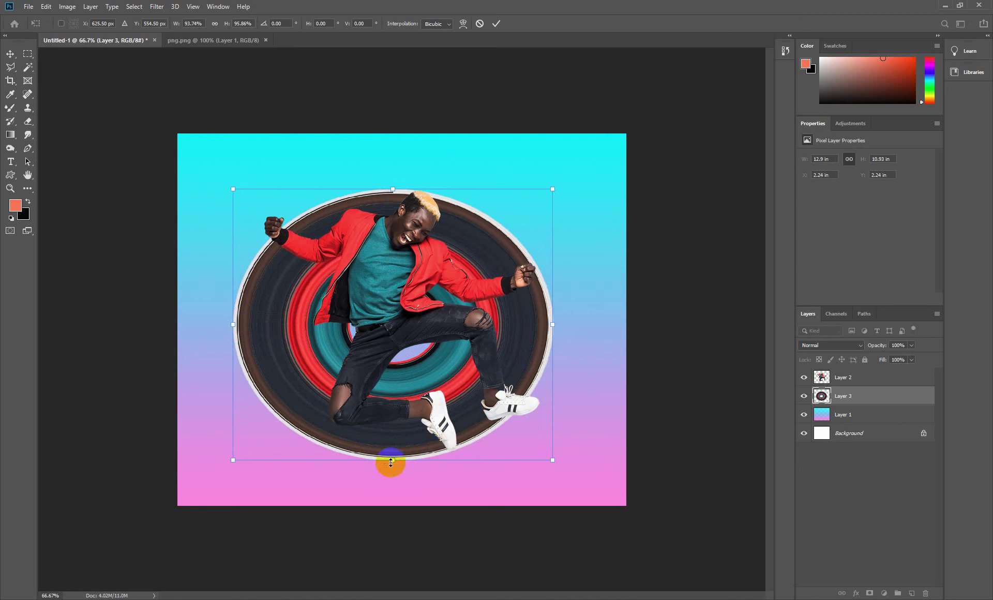
Try stretching the disc's upper edge upward to a height of about 11.97 in.
left_click_drag(393, 187, 395, 162)
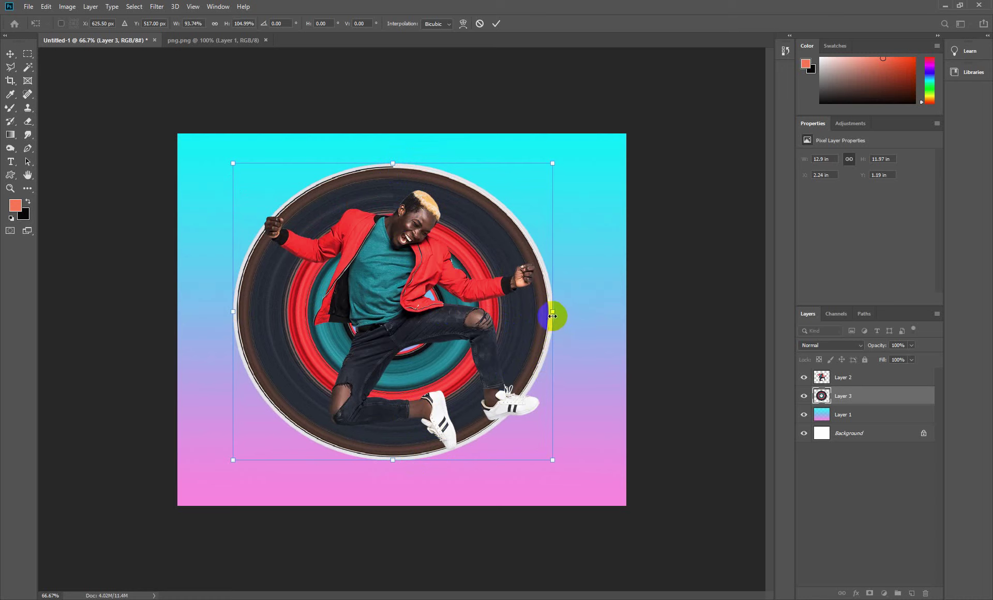
left_click(392, 175)
left_click_drag(393, 163, 394, 188)
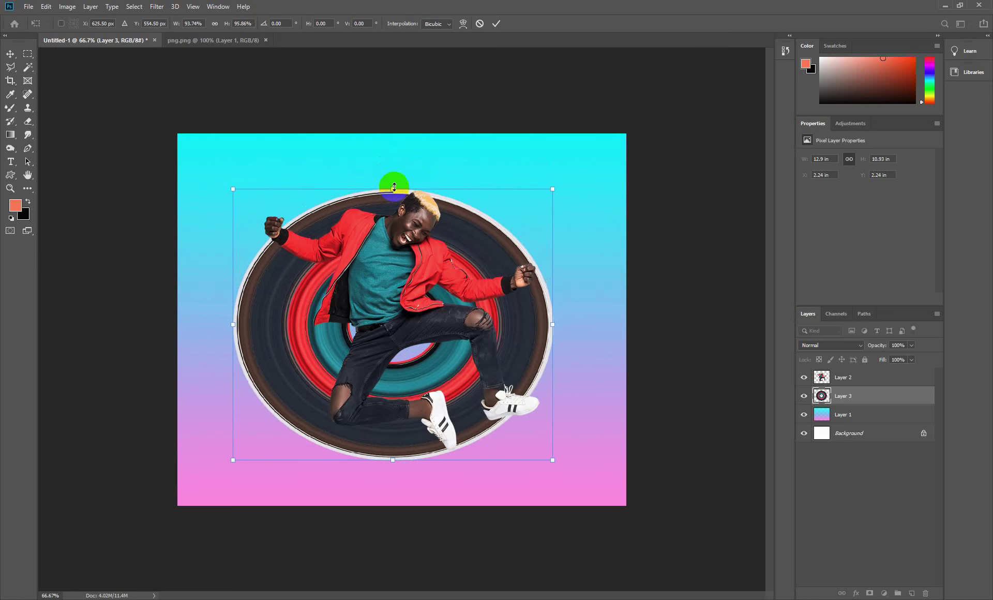
Narrow the disc to about 11.51 in wide and nudge it horizontally to an X position of about 2.15 in.
left_click_drag(553, 325, 518, 329)
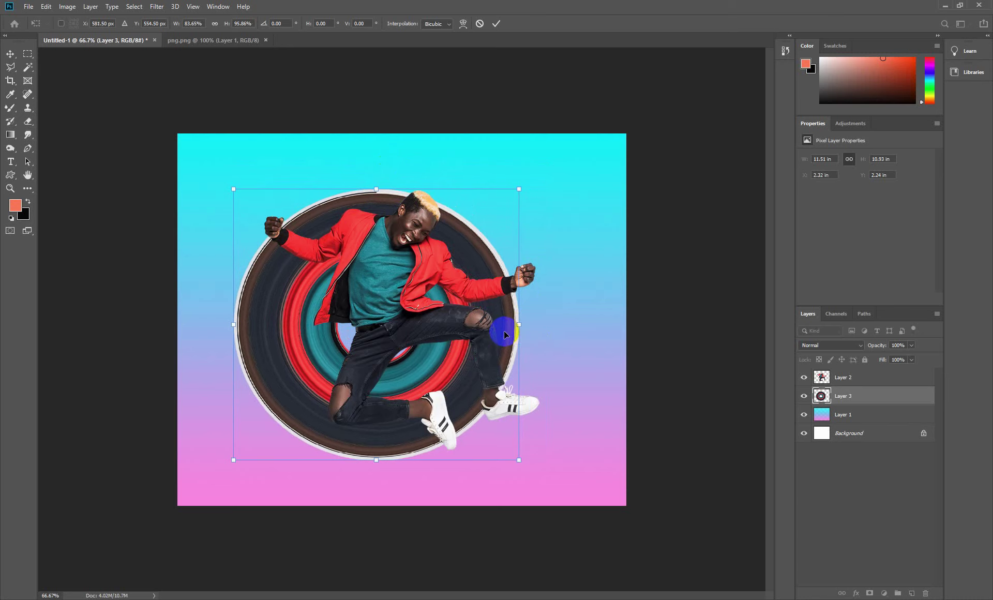
left_click_drag(492, 335, 503, 334)
key("Right")
key("Right")
key("Right")
key("Right")
key("Right")
key("Right")
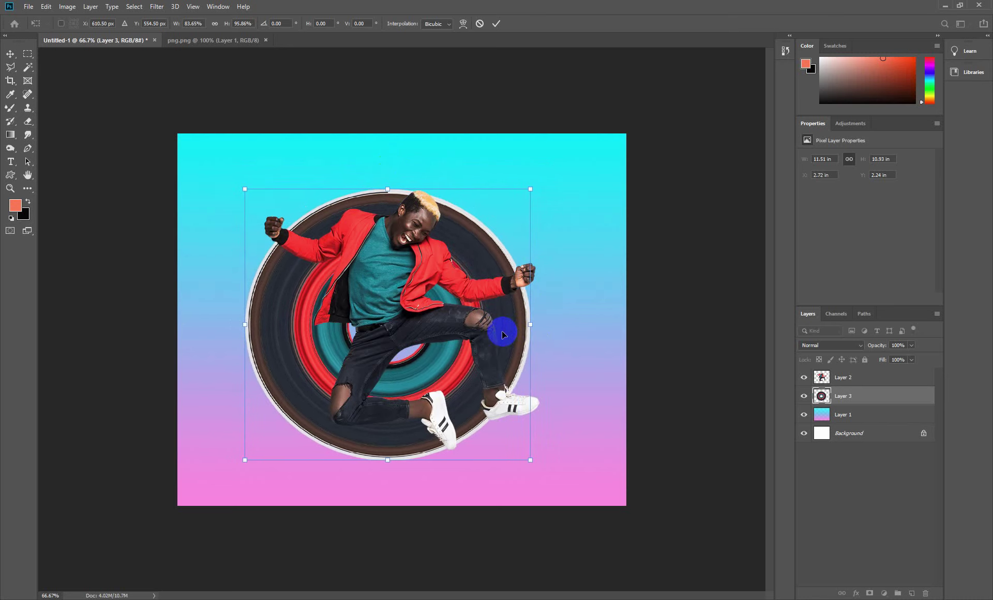
key("Right")
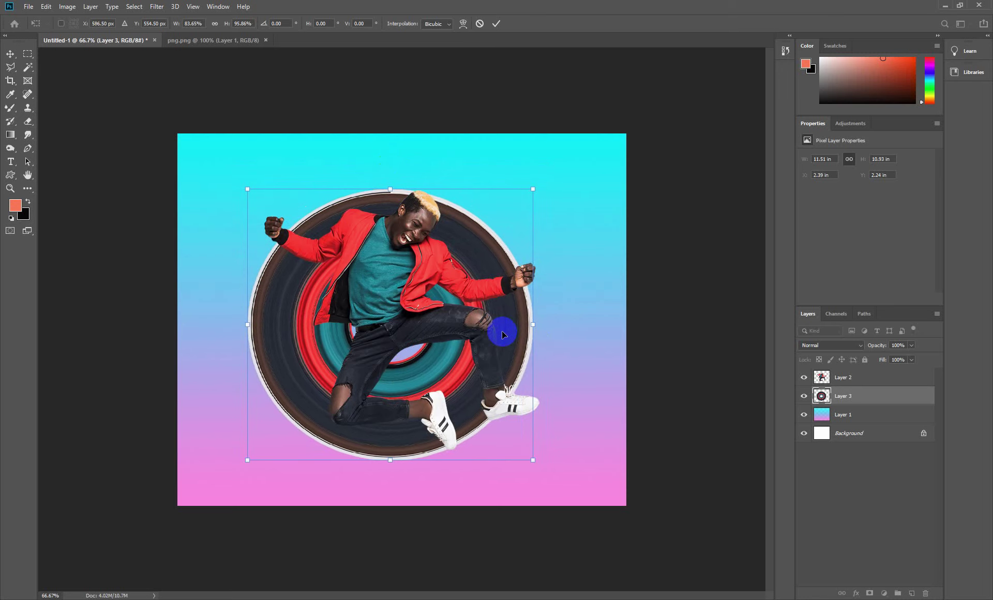
key("Left")
key("Left")
key("Left")
key("Left")
key("Left")
key("Left")
key("Left")
key("Left")
key("Left")
key("Left")
key("Left")
key("Left")
key("Left")
key("Left")
key("Left")
key("Left")
key("Left")
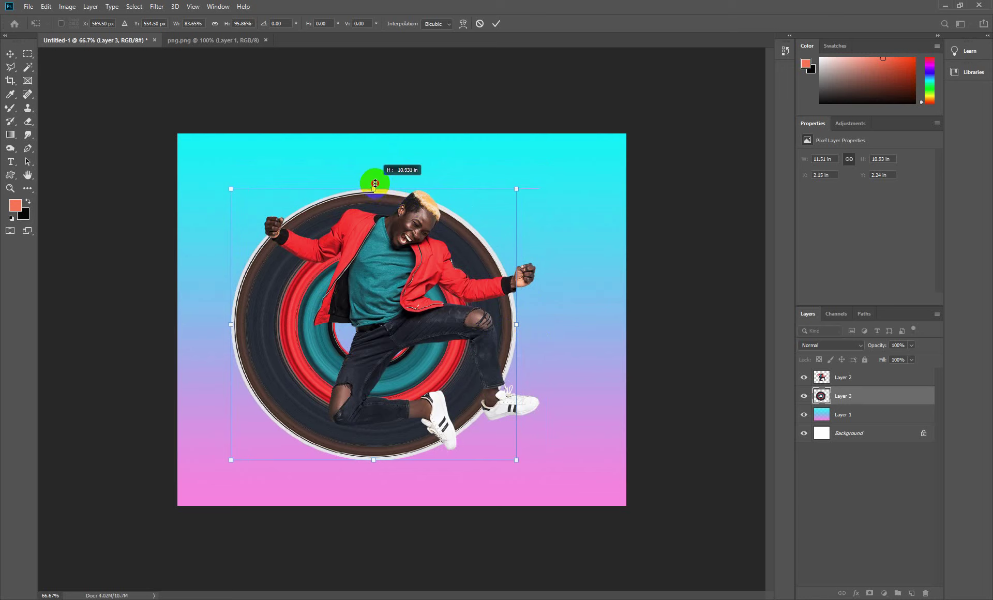
Reshape the disc to about 11.75 in wide and 11.26 in tall at X 3.06 in, Y 1.83 in, and commit the transform.
left_click_drag(375, 181, 375, 181)
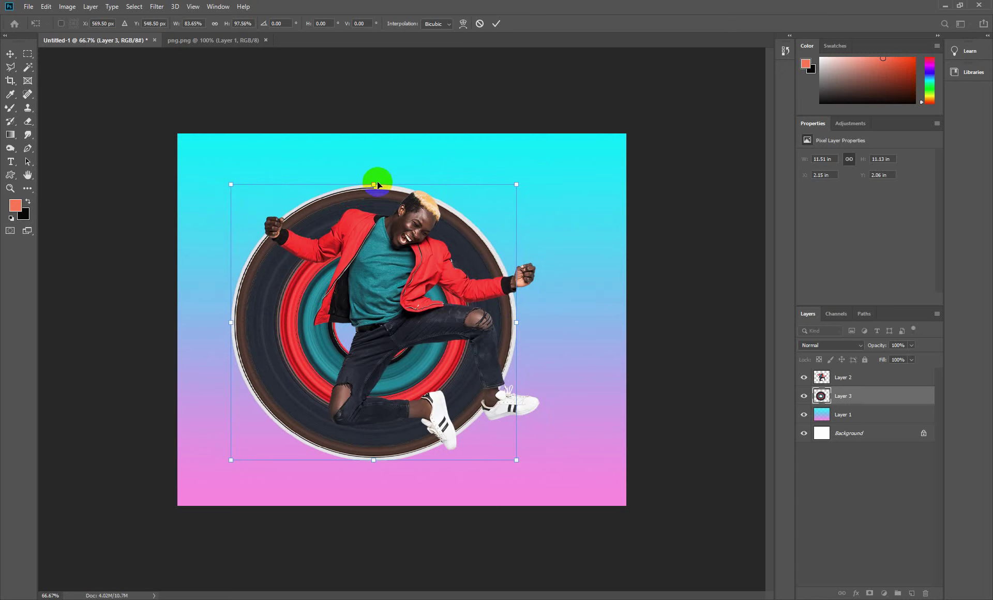
left_click_drag(517, 322, 547, 322)
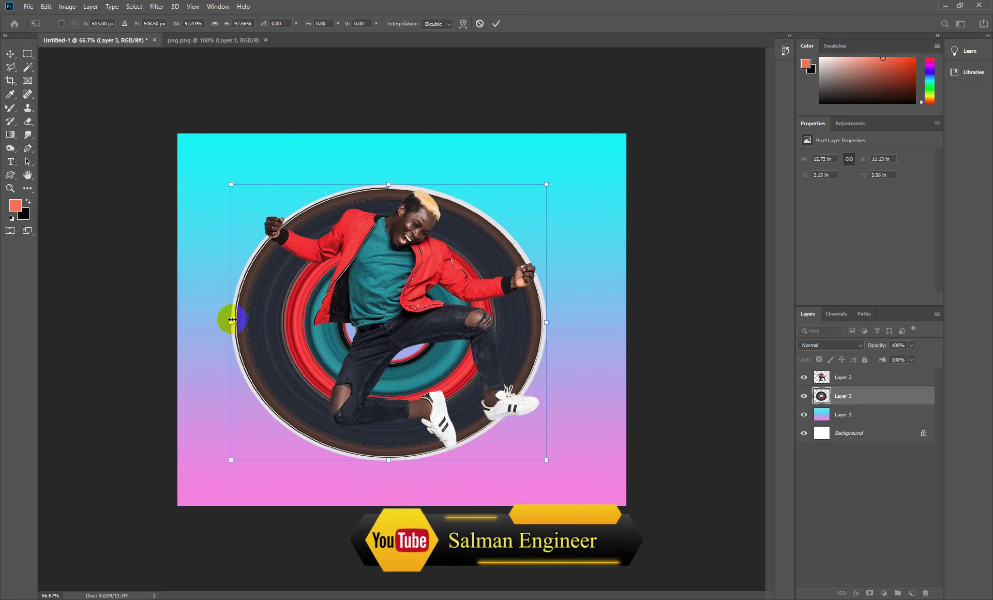
left_click_drag(232, 319, 254, 317)
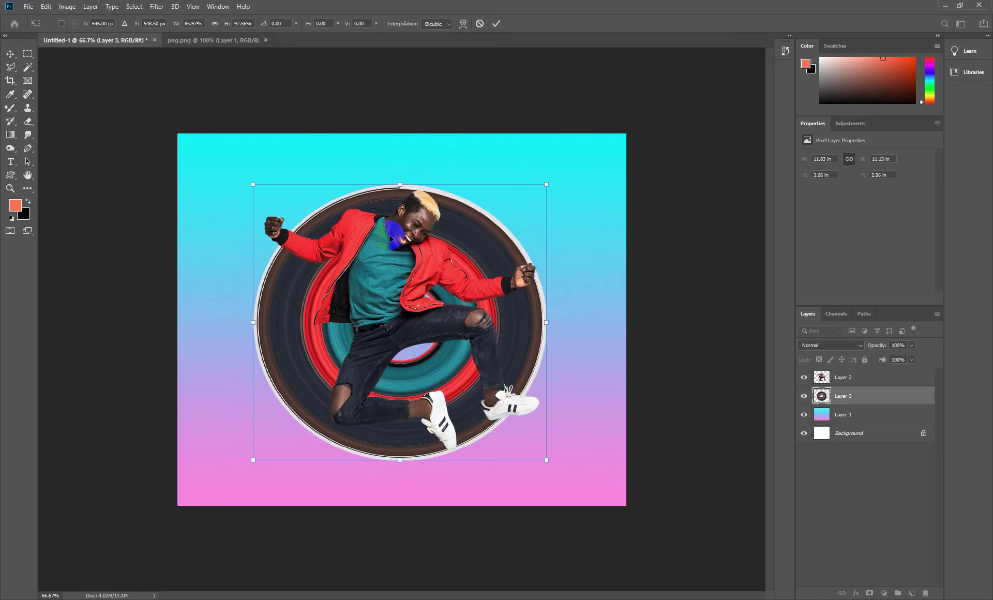
left_click_drag(401, 184, 400, 179)
left_click_drag(553, 312, 547, 320)
left_click_drag(399, 461, 397, 459)
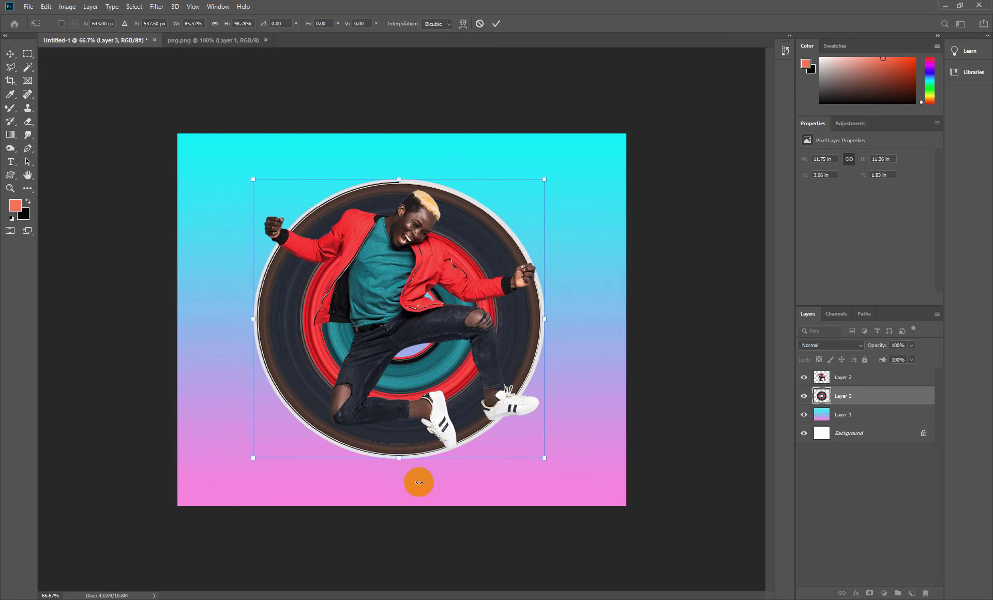
key("Return")
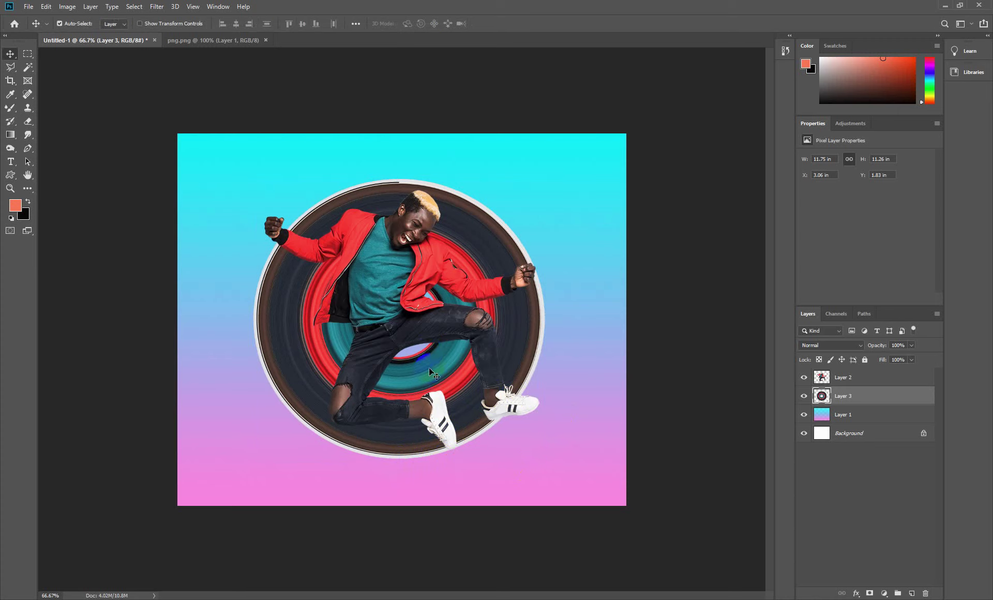
Set up the Eraser with a hard round brush of 150 px diameter and 100% hardness.
left_click(27, 121)
left_click(68, 120)
left_click_drag(487, 274, 512, 287)
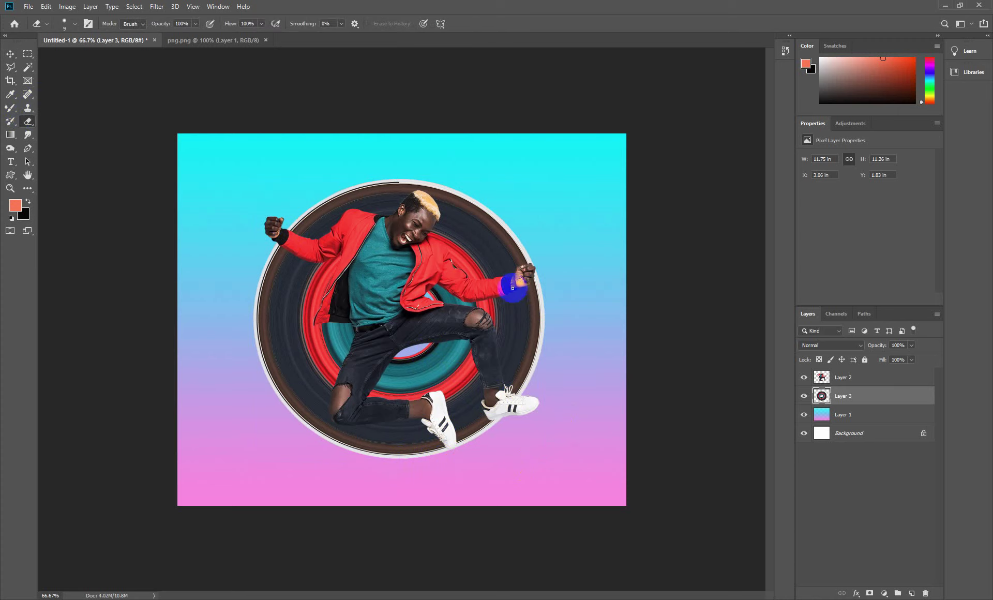
key("bracketright")
left_click(350, 226)
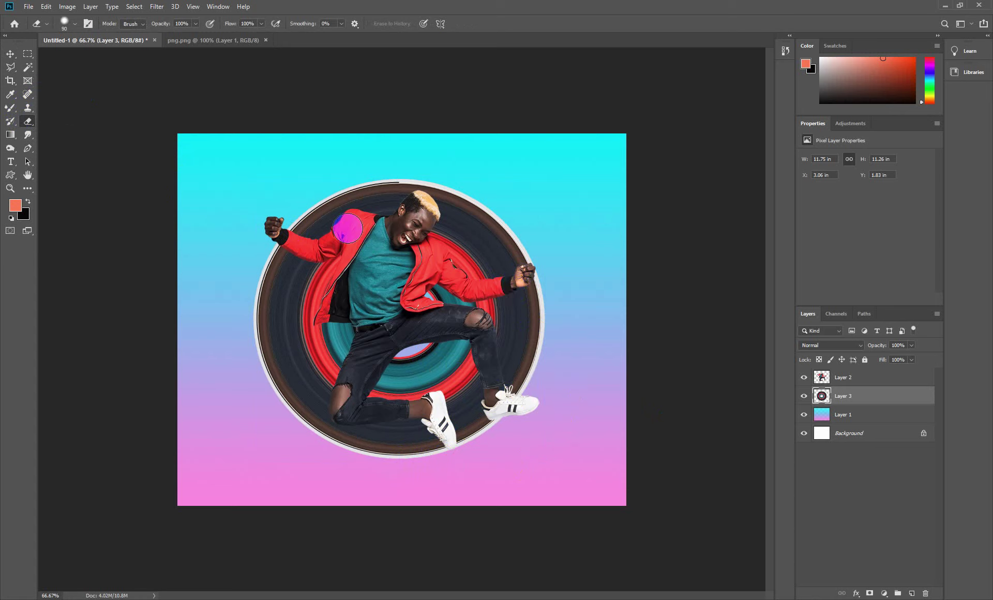
key("bracketright")
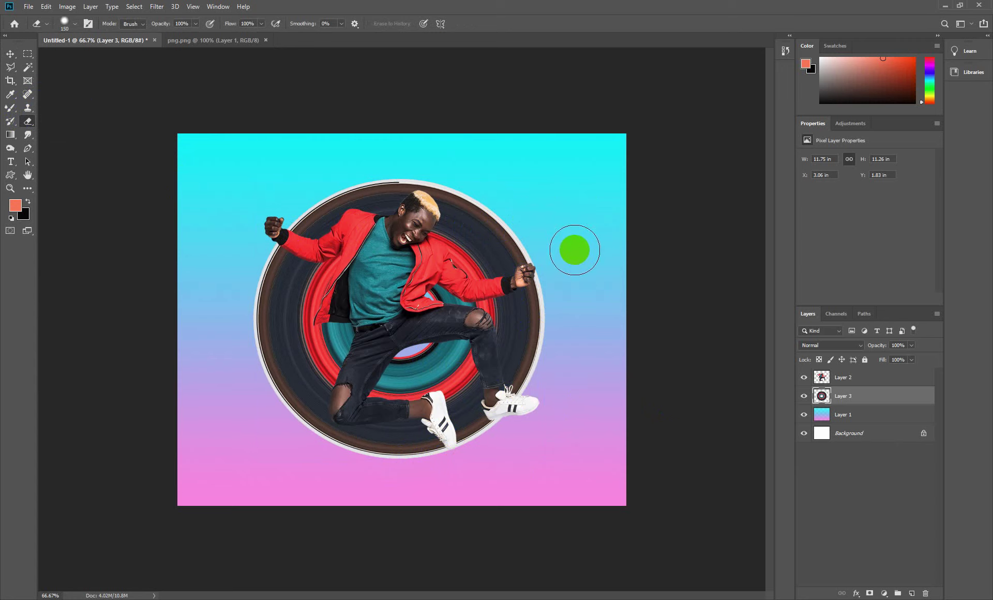
right_click(577, 285, "alt")
mouse_move(577, 243)
left_mouse_down()
mouse_move(576, 210)
mouse_move(576, 404)
left_mouse_up()
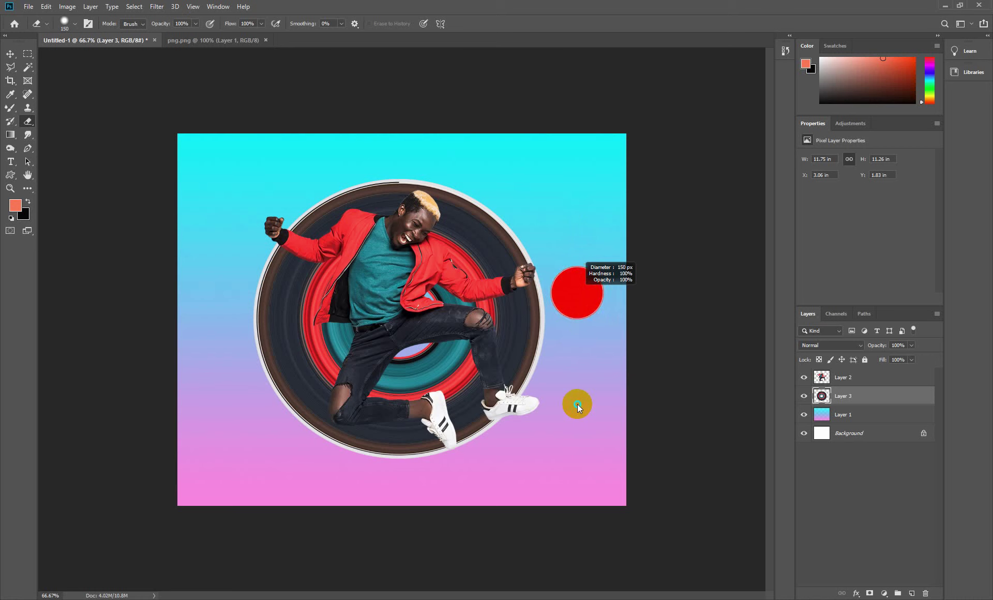
Erase the lower-right part of the disc between the man's front arm, his legs and his rear shoe.
left_click(493, 319)
scroll(508, 295, "up", 5)
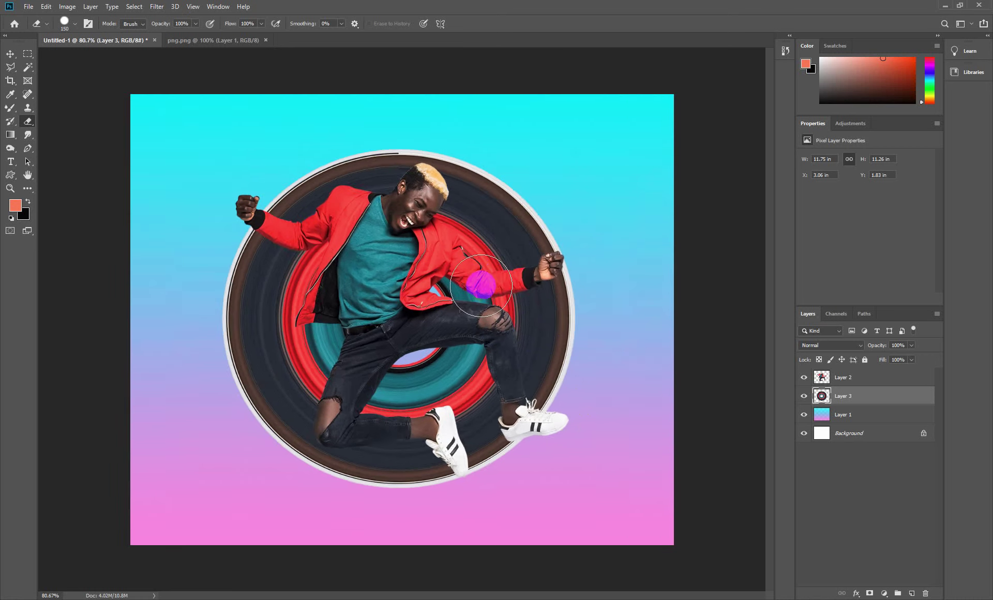
left_click_drag(523, 248, 492, 260)
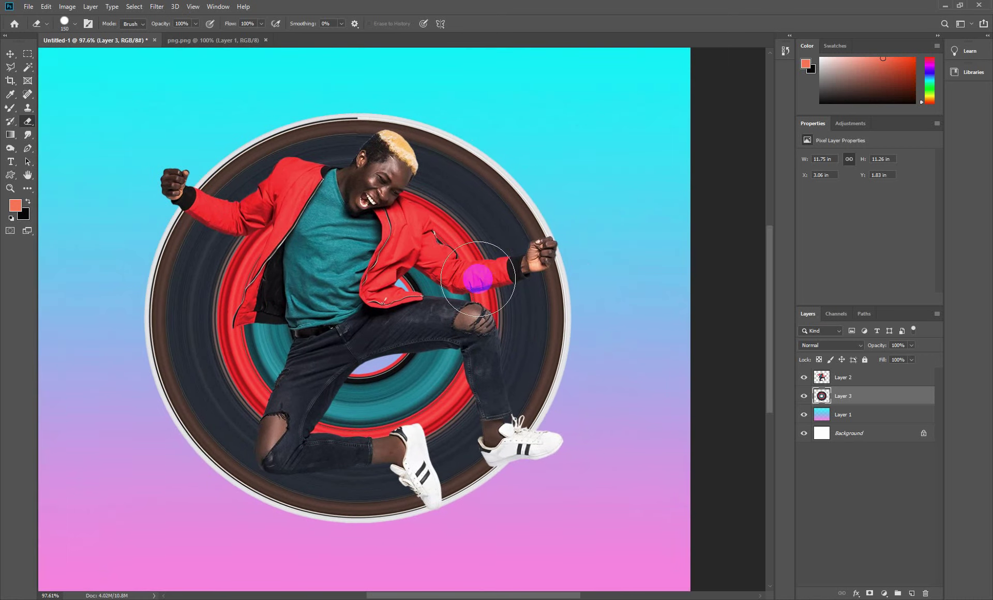
scroll(454, 295, "up", 3)
mouse_move(440, 293)
left_mouse_down()
mouse_move(423, 286)
mouse_move(441, 301)
mouse_move(537, 305)
mouse_move(598, 281)
mouse_move(609, 266)
mouse_move(589, 340)
mouse_move(582, 317)
mouse_move(531, 337)
mouse_move(513, 326)
left_mouse_up()
mouse_move(441, 351)
left_mouse_down()
mouse_move(412, 386)
mouse_move(404, 389)
mouse_move(422, 369)
mouse_move(398, 379)
mouse_move(331, 451)
mouse_move(314, 450)
mouse_move(359, 451)
mouse_move(436, 430)
mouse_move(464, 530)
mouse_move(488, 534)
mouse_move(562, 405)
mouse_move(527, 362)
mouse_move(405, 355)
left_mouse_up()
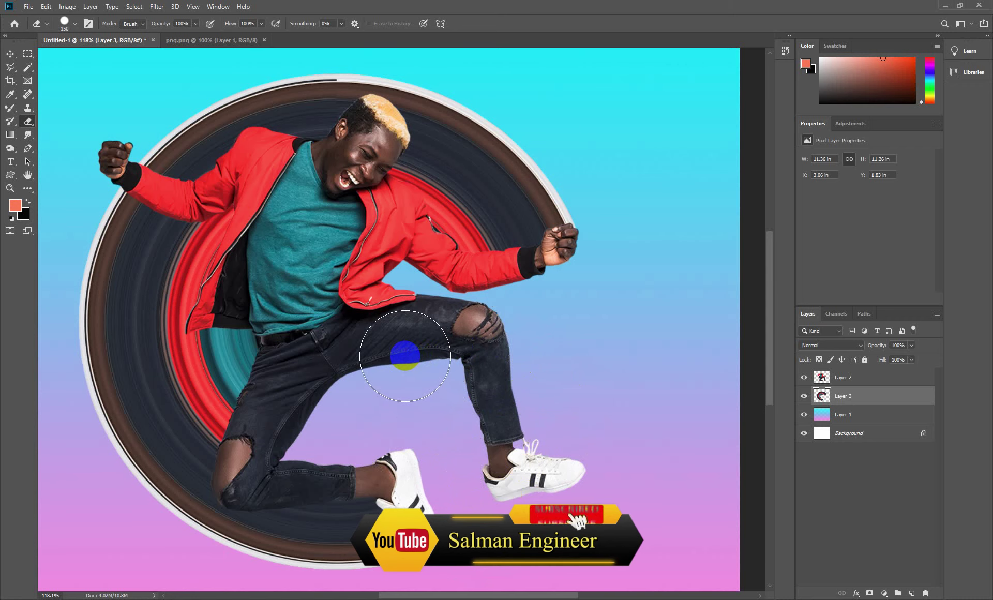
scroll(405, 356, "down", 3)
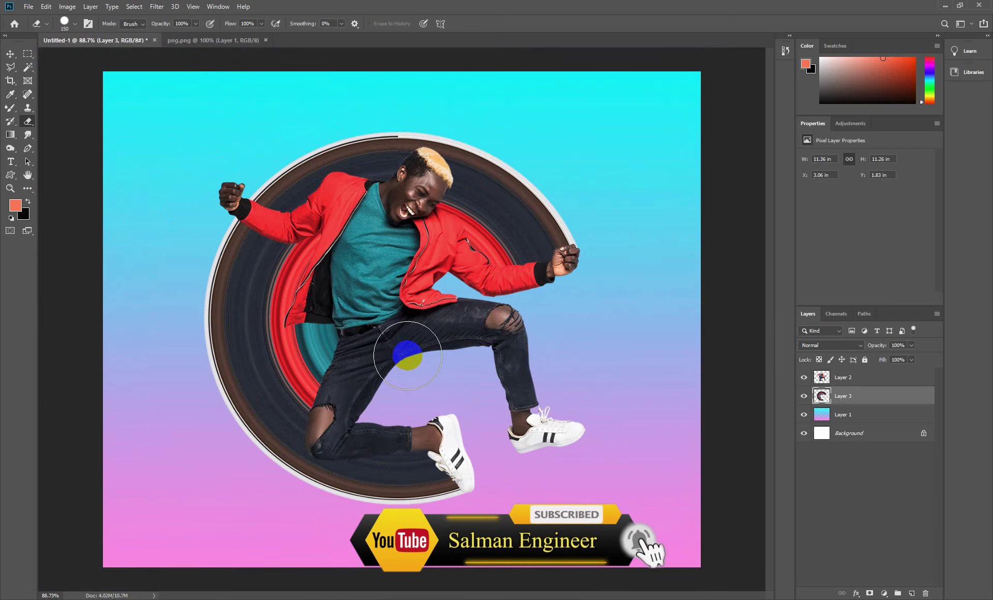
scroll(496, 356, "down", 1)
Select the man and disc layers together and scale both to 117.5% about their center.
left_click(823, 408)
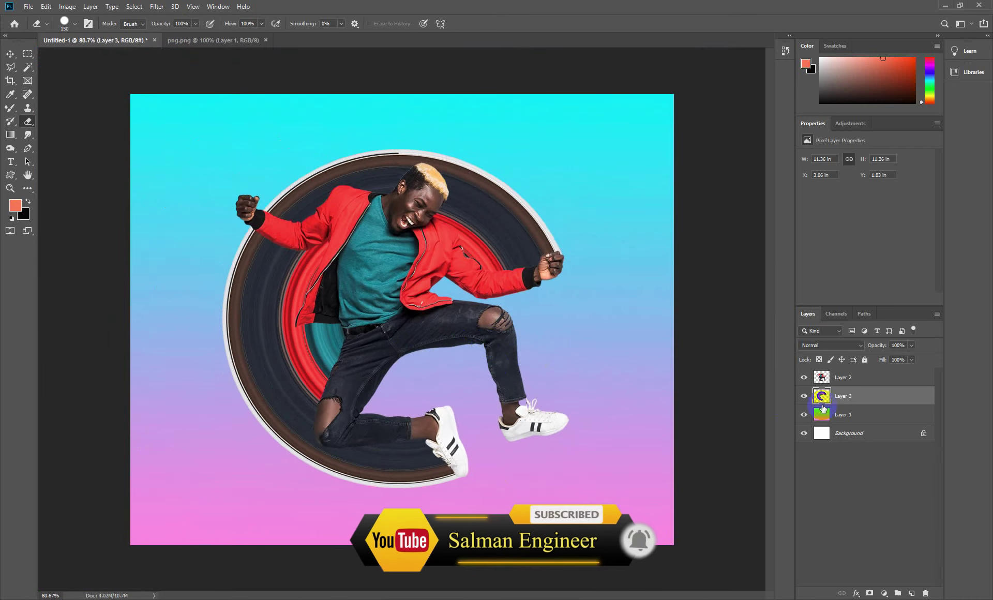
left_click(854, 377)
left_click(845, 397, "ctrl")
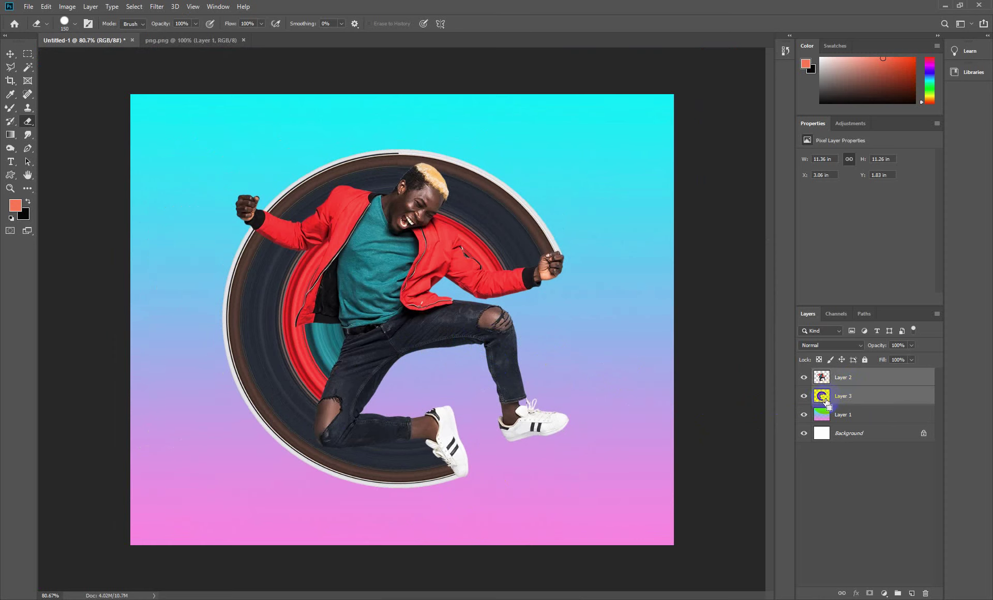
key("ctrl+t")
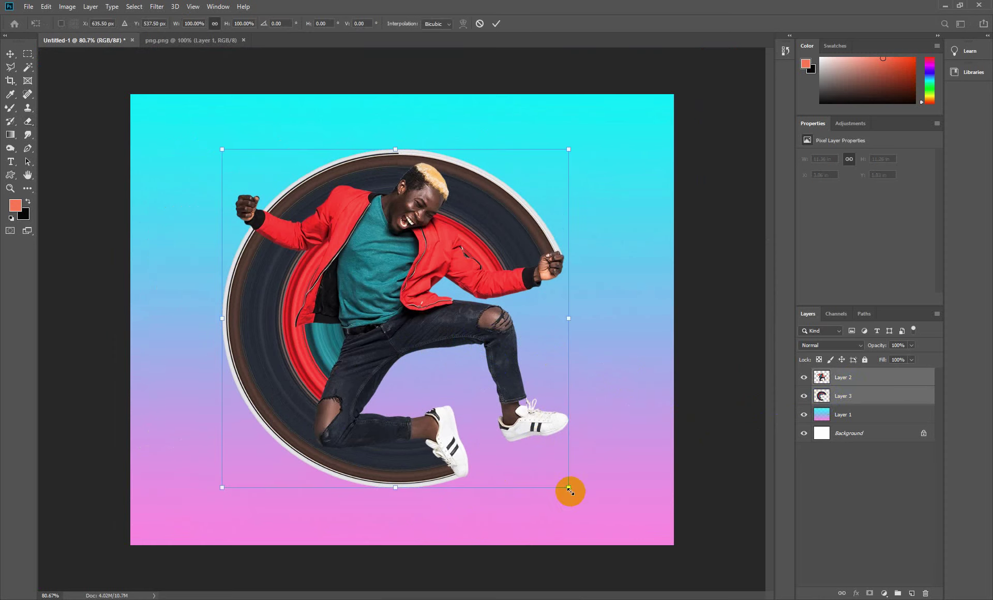
left_click_drag(569, 490, 600, 519)
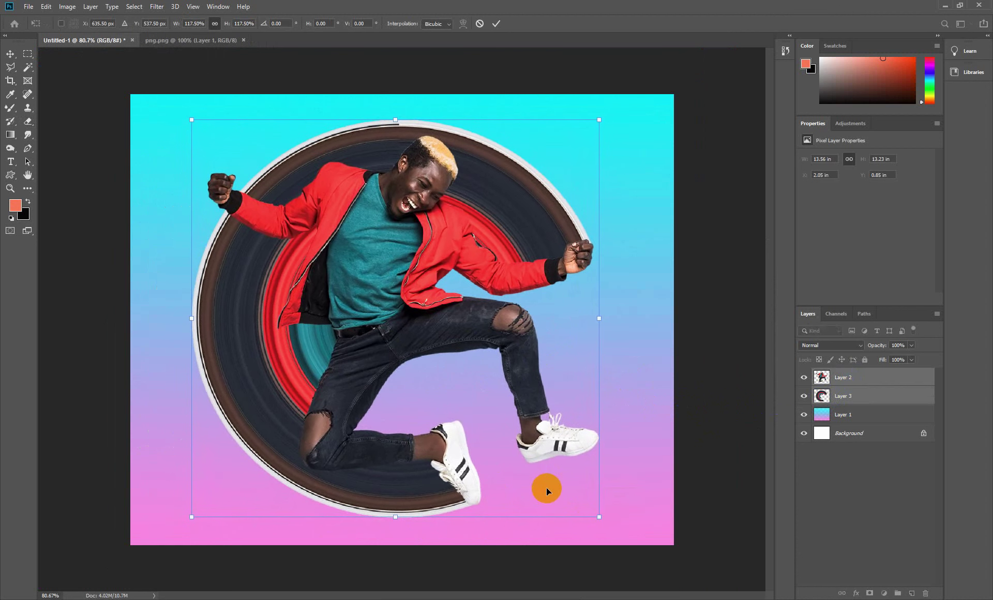
key("Return")
key("e")
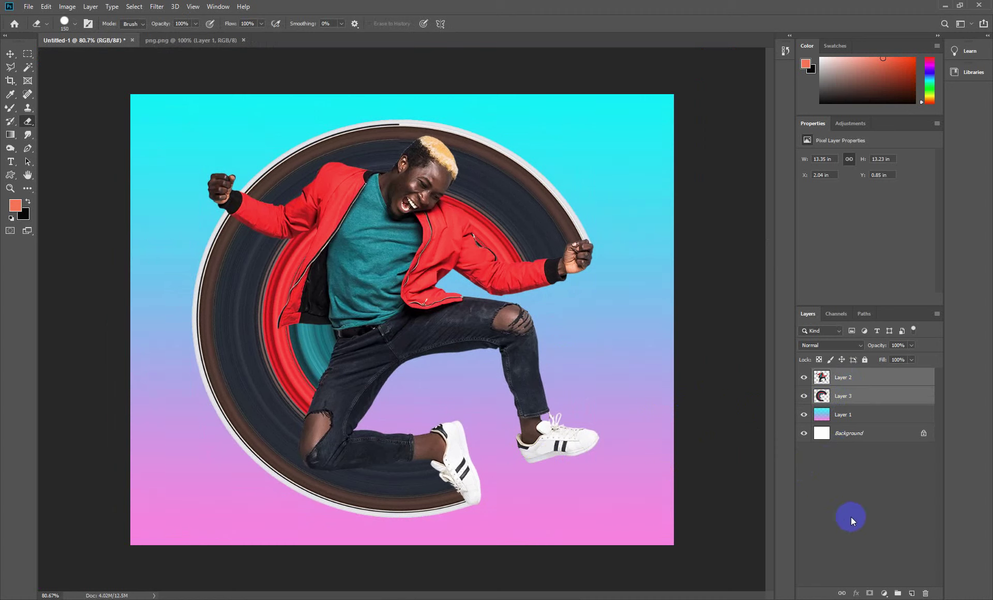
Merge the man and disc layers and apply a Multiply drop shadow with 57% opacity, 7 px distance, 21% spread and 27 px size.
key("ctrl+e")
left_click(857, 593)
left_click(865, 587)
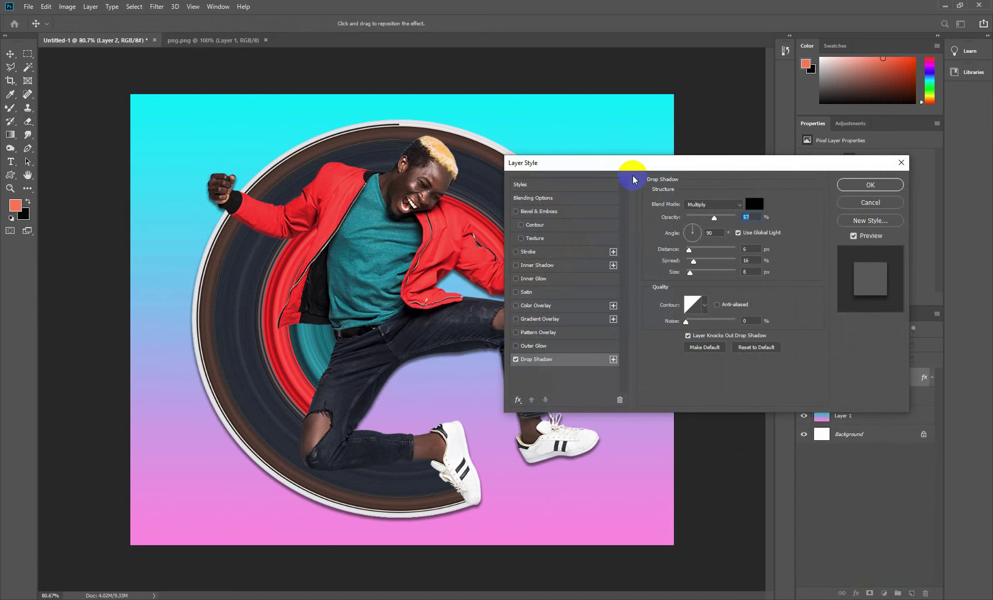
left_click_drag(633, 176, 742, 158)
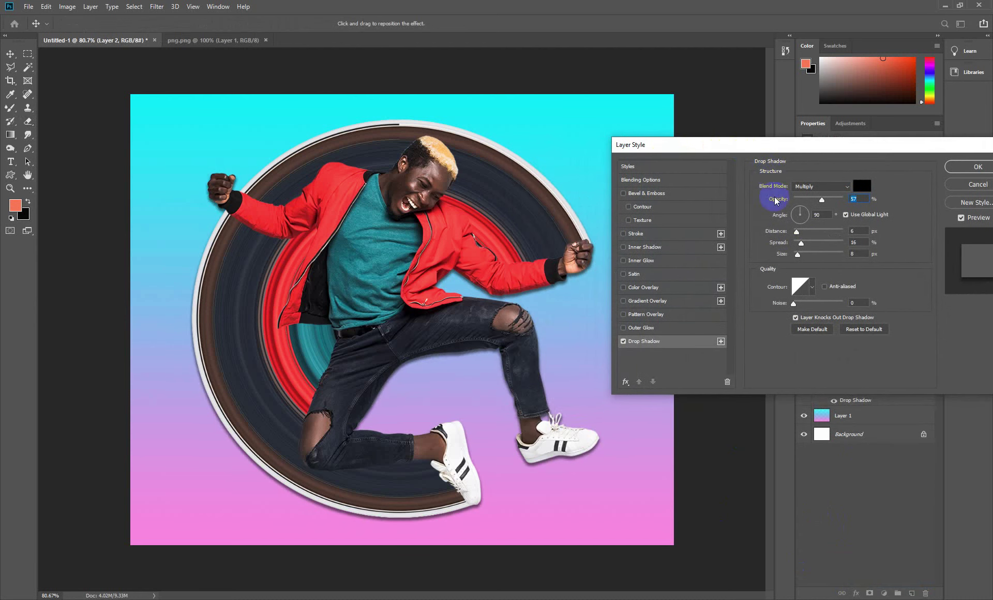
left_click_drag(797, 254, 797, 236)
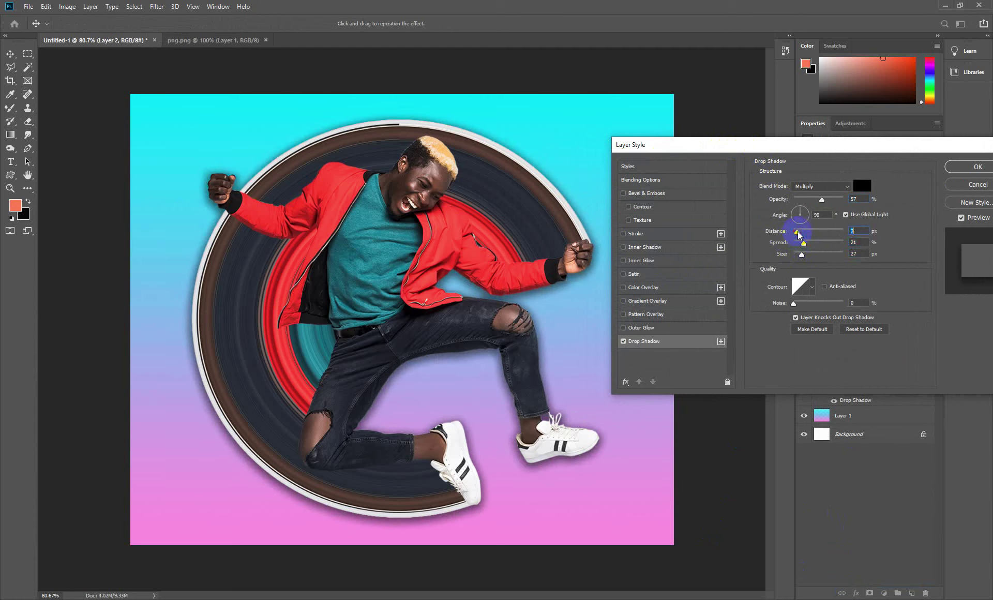
left_click_drag(880, 144, 852, 140)
left_click(945, 162)
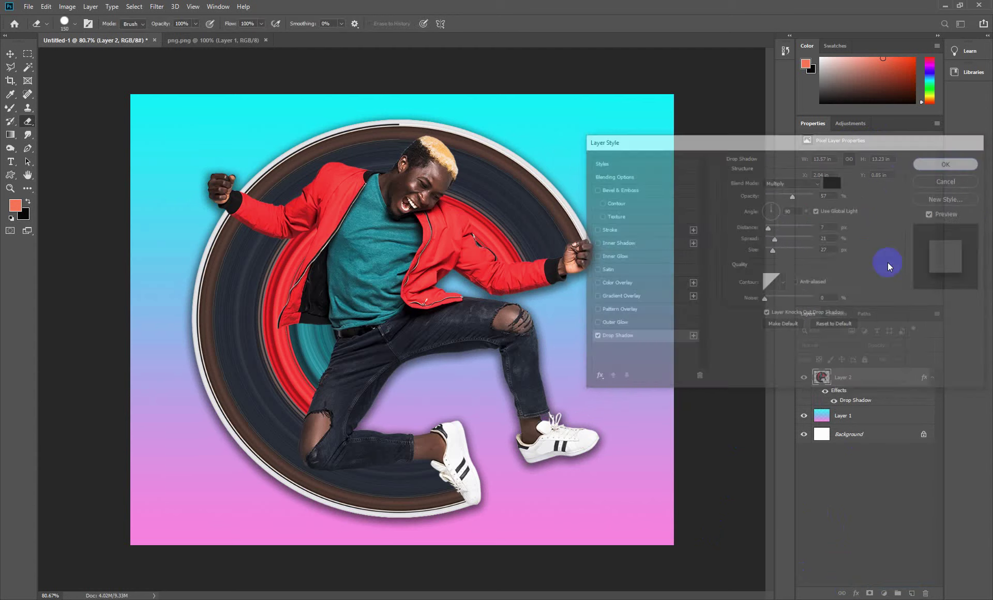
key("e")
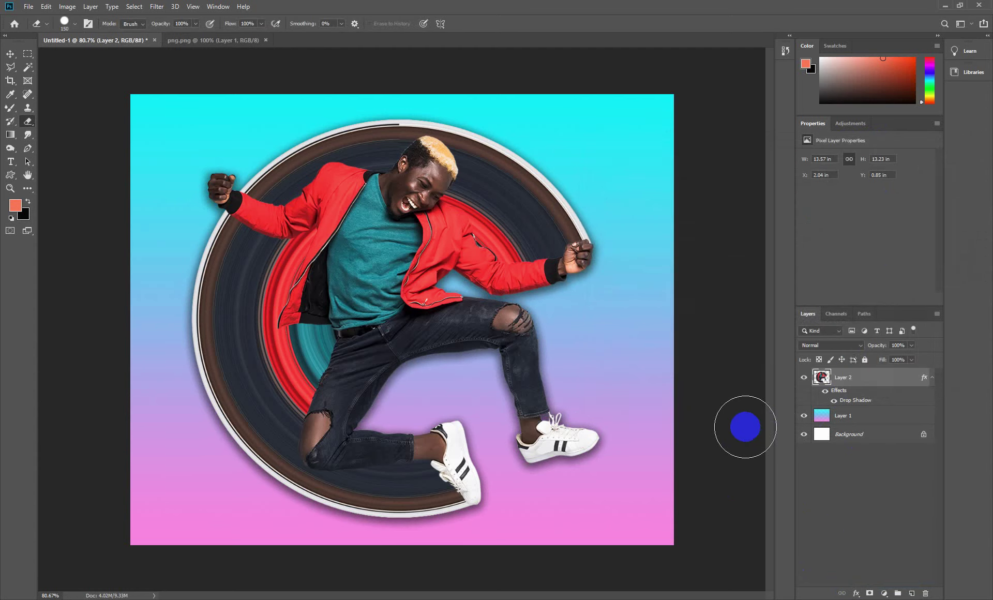
Begin saving the document under a new name, with Desktop as the folder and Stratch Photo as the file name.
left_click(29, 7)
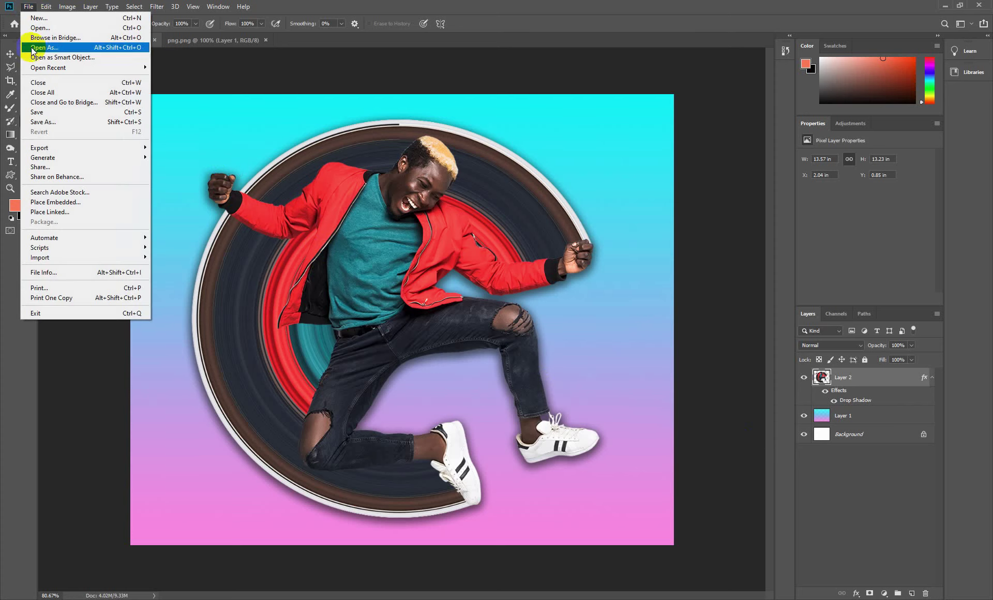
left_click(44, 124)
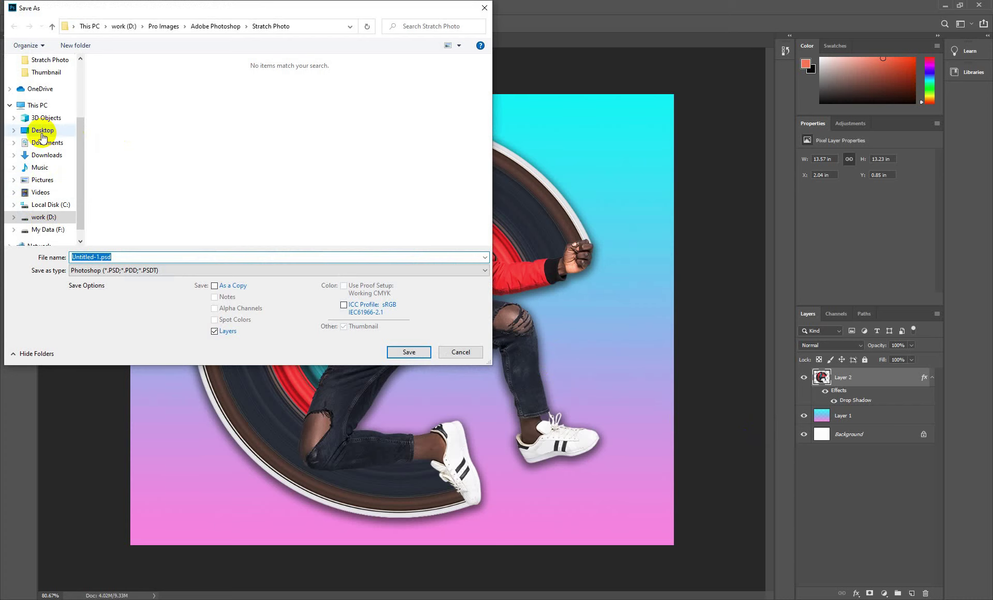
left_click(43, 130)
left_click(122, 257)
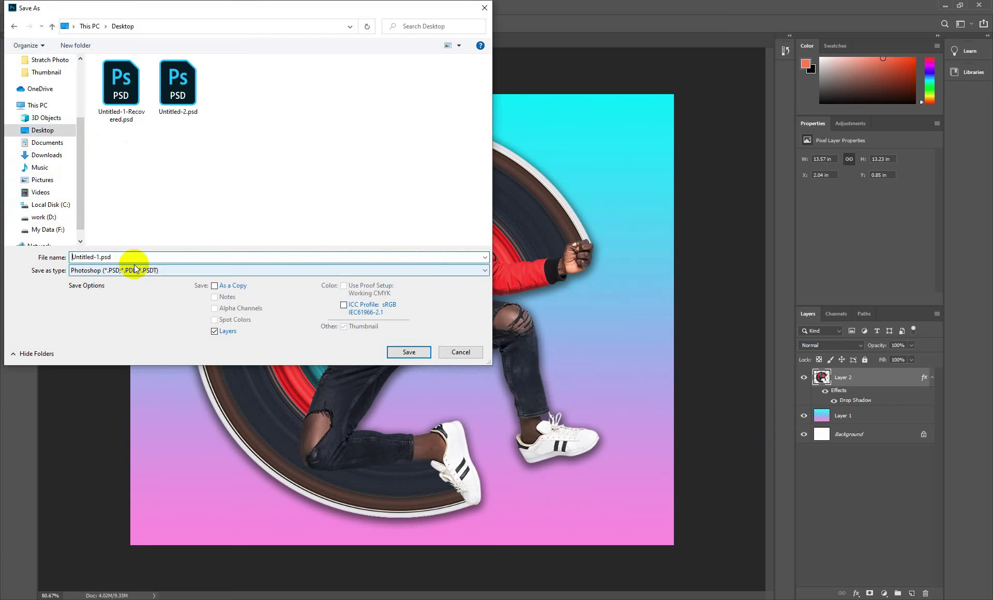
key("ctrl+a")
key("BackSpace")
type("S")
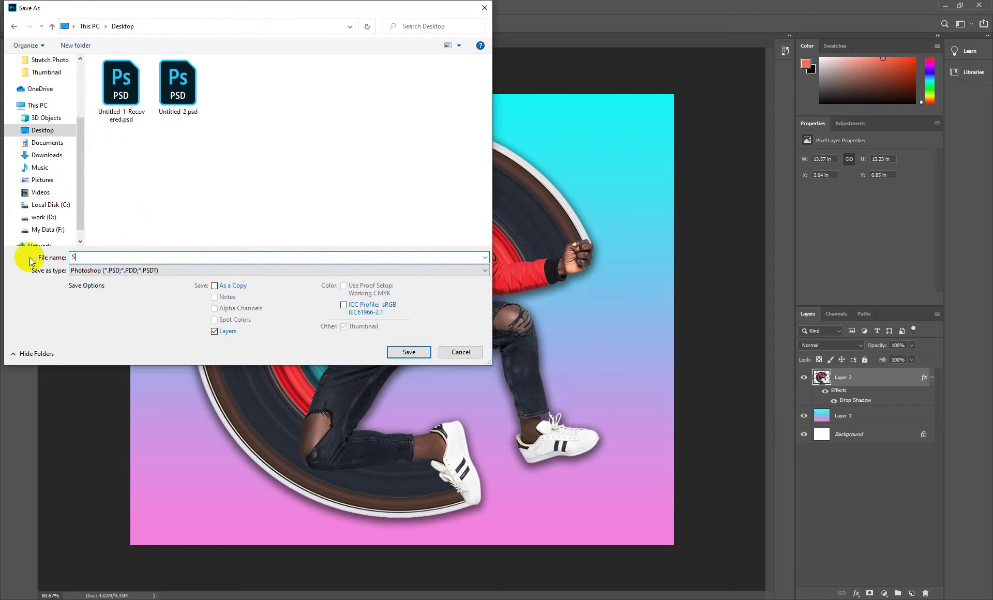
type("tratch Photo")
Set the file format to JPEG, save the image with the offered JPEG options, and minimize the program window.
left_click(80, 270)
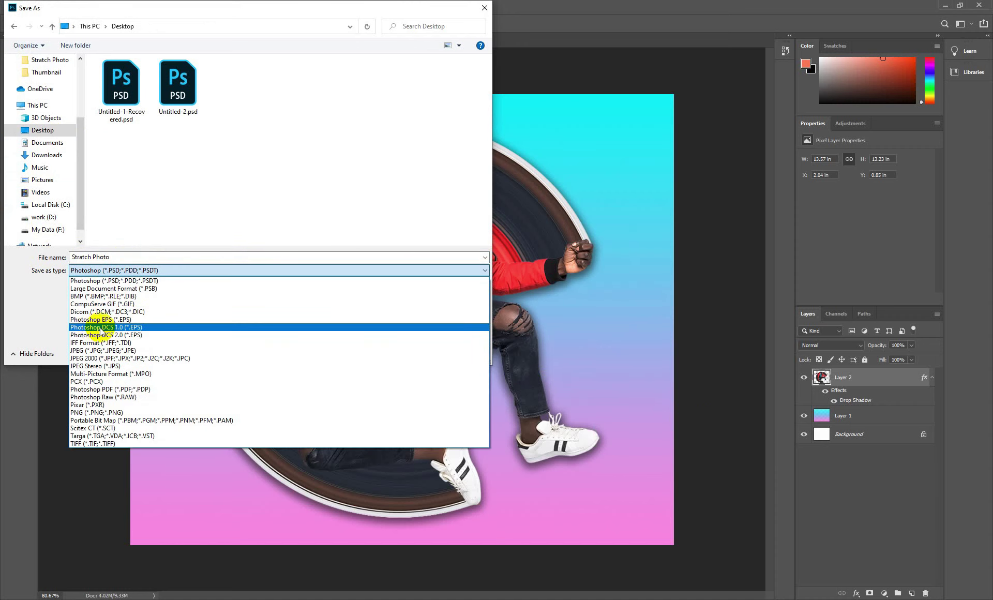
left_click(144, 351)
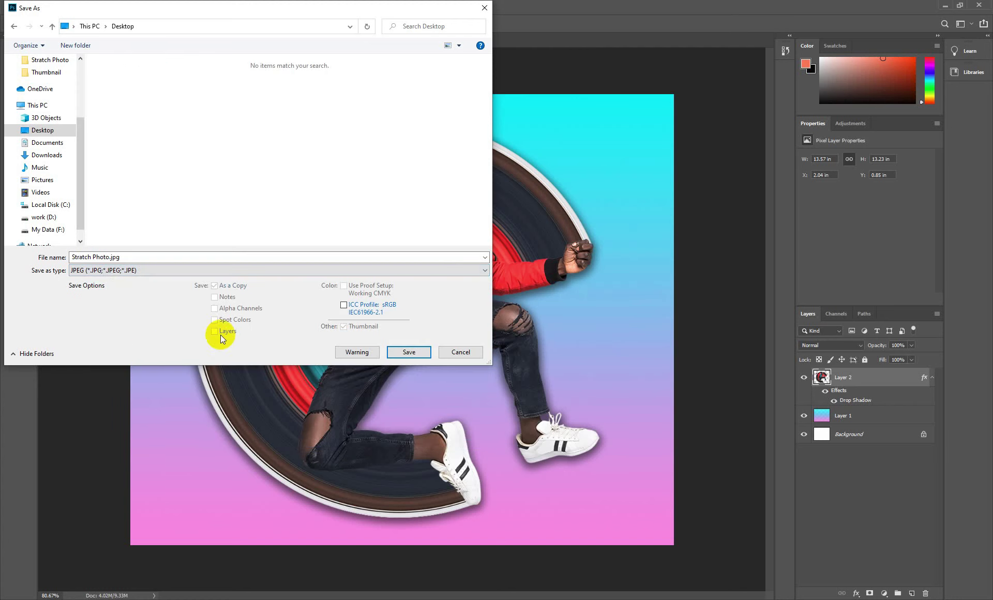
left_click(417, 356)
left_click(560, 161)
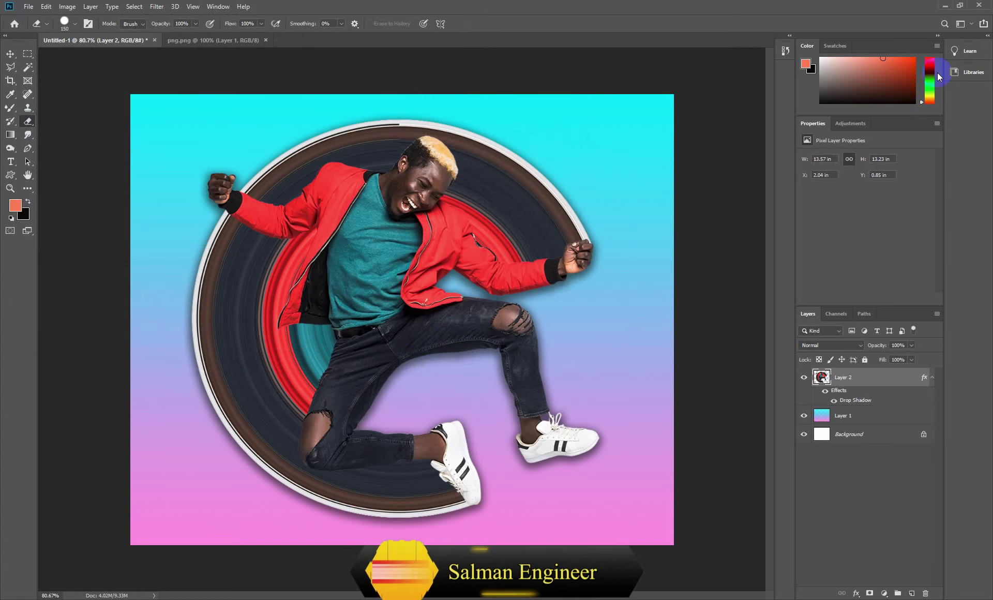
left_click(946, 5)
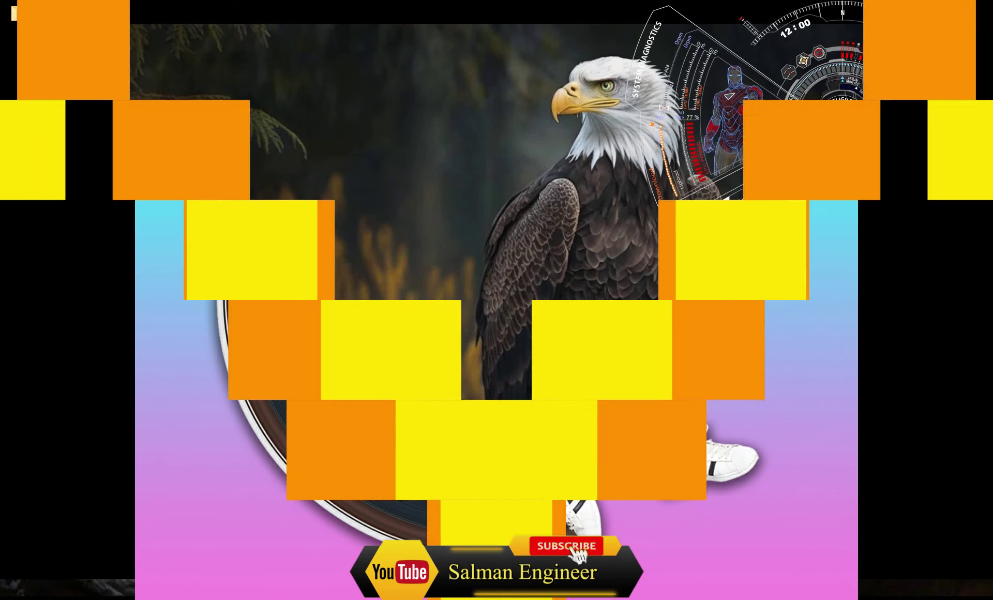